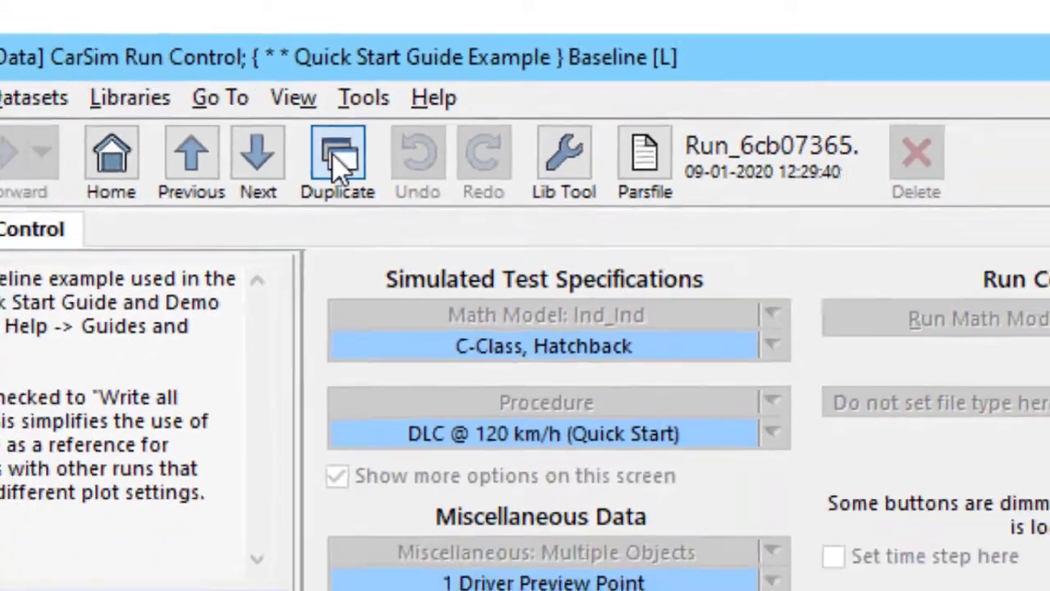
Duplicate the locked Baseline run as an editable copy titled Baseline #2.
left_click(332, 213)
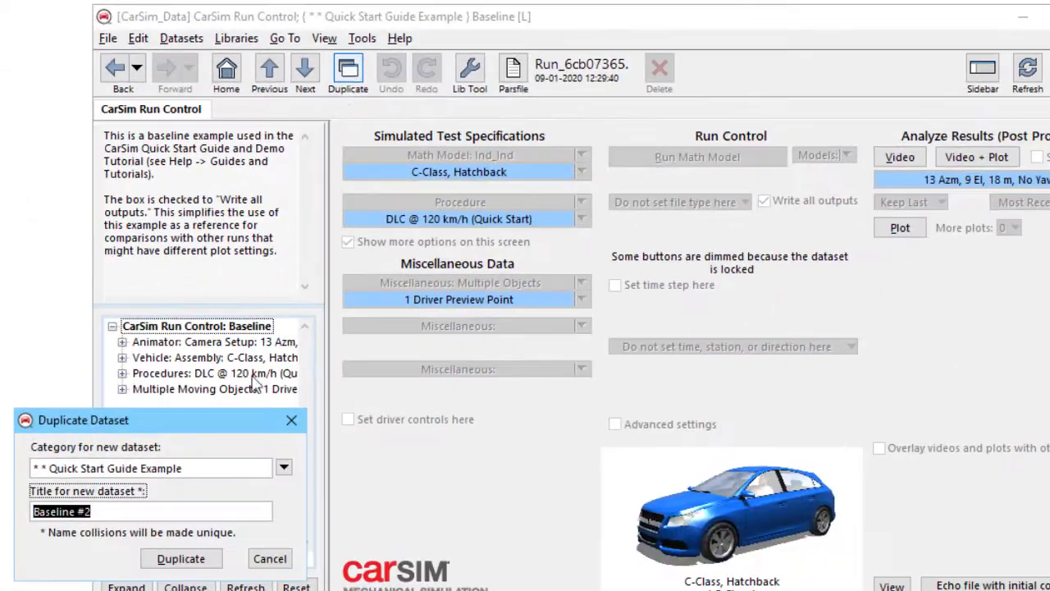
left_click(181, 559)
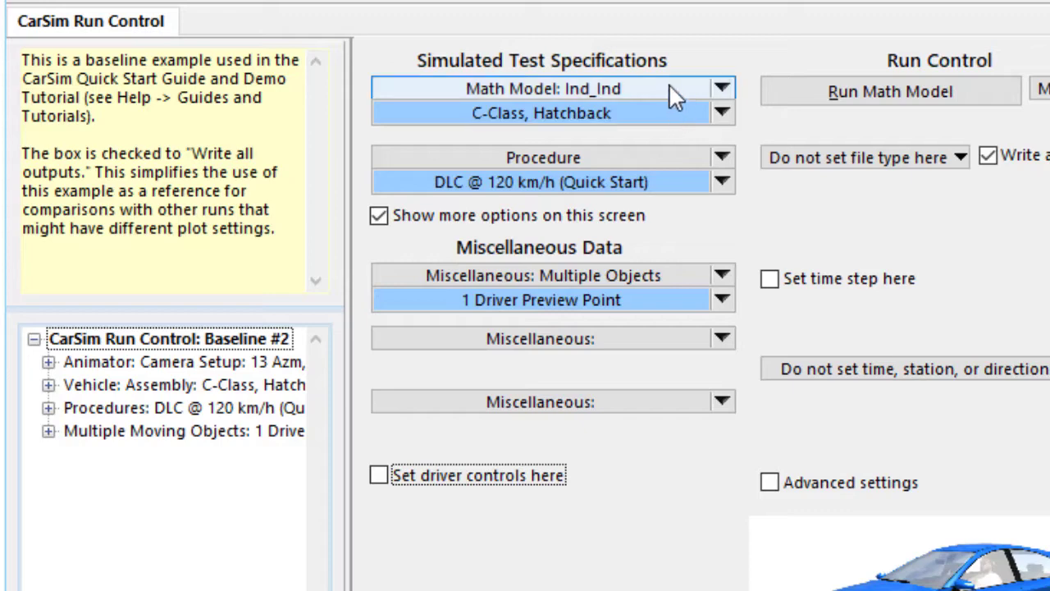
Browse the vehicle library and C-Class dataset list, keeping the C-Class, Hatchback vehicle for now.
left_click(671, 92)
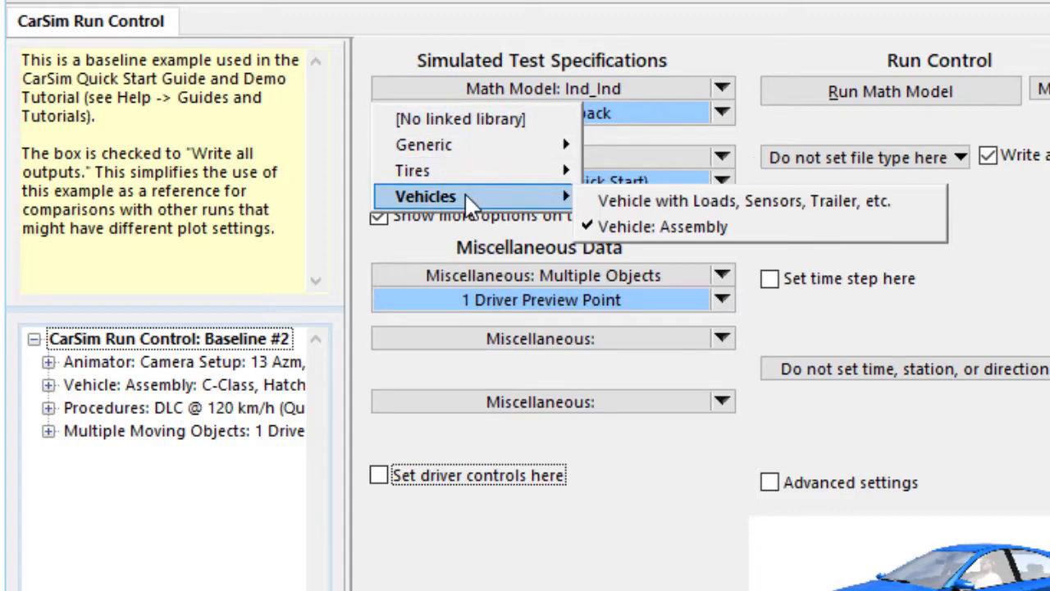
mouse_move(467, 196)
left_click(731, 119)
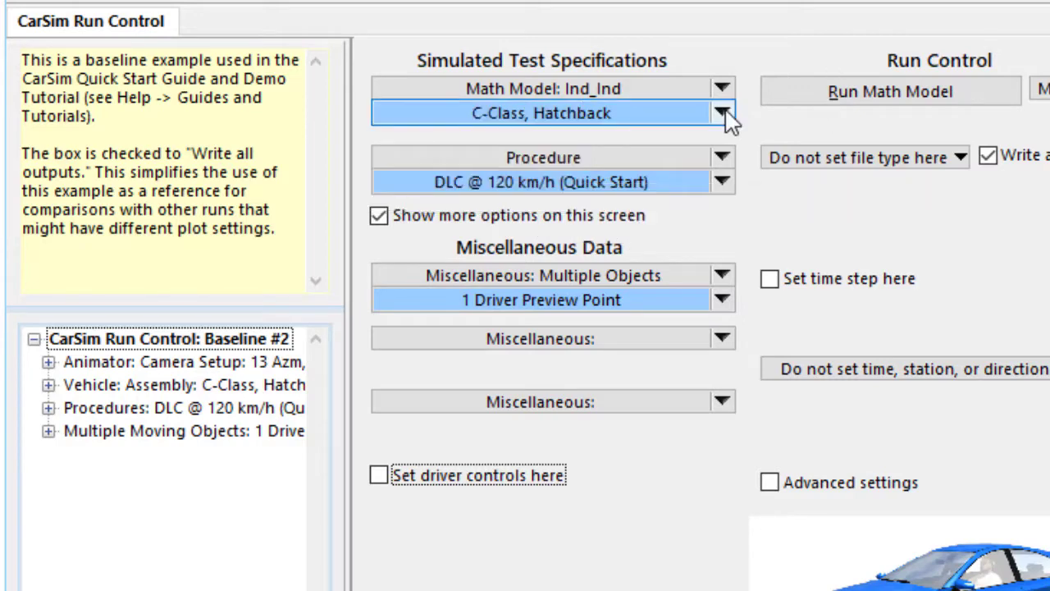
left_click(722, 114)
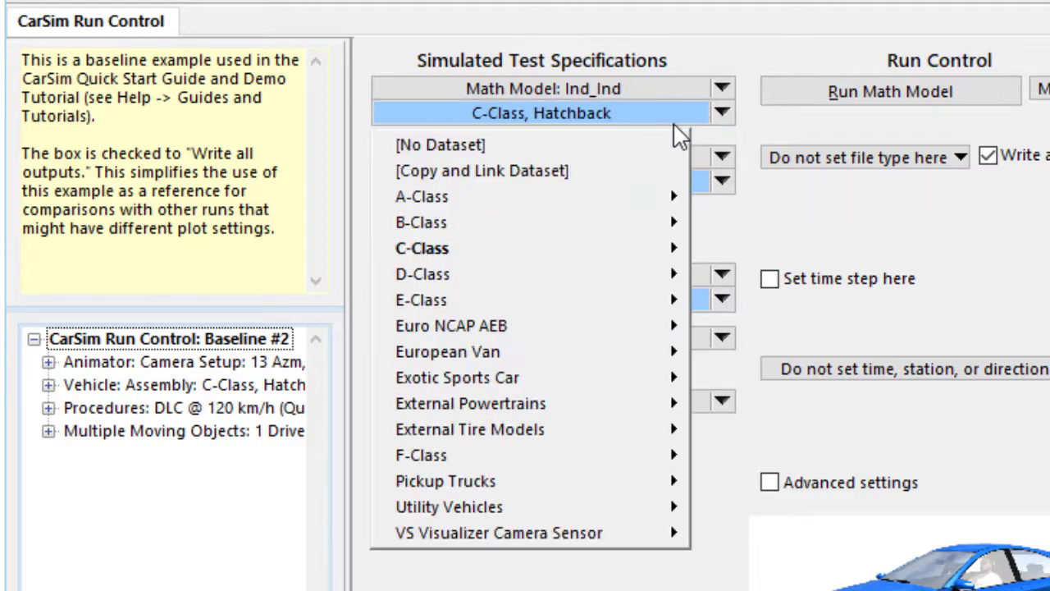
mouse_move(598, 254)
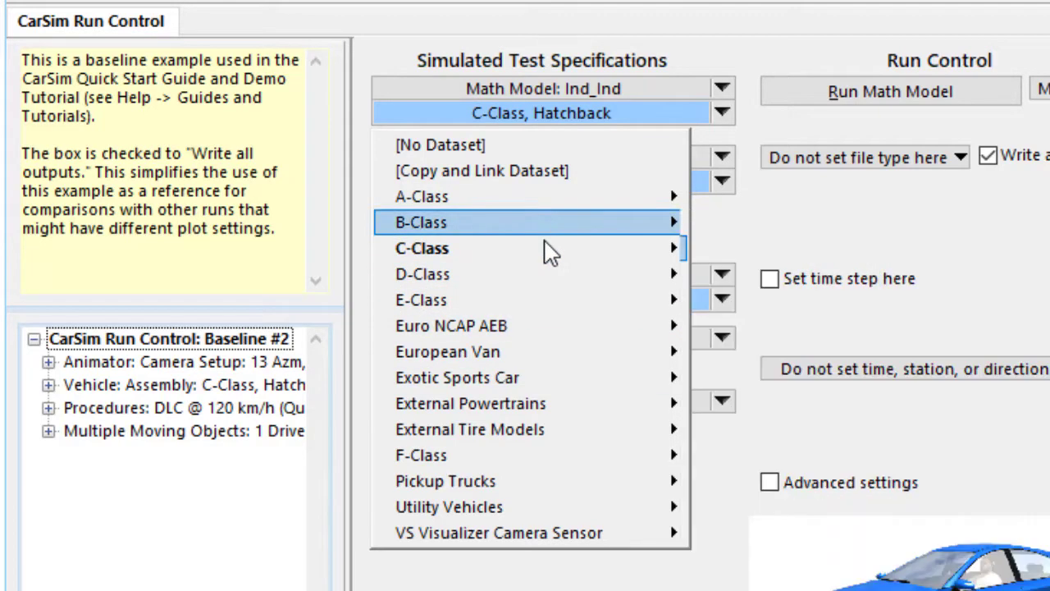
mouse_move(542, 243)
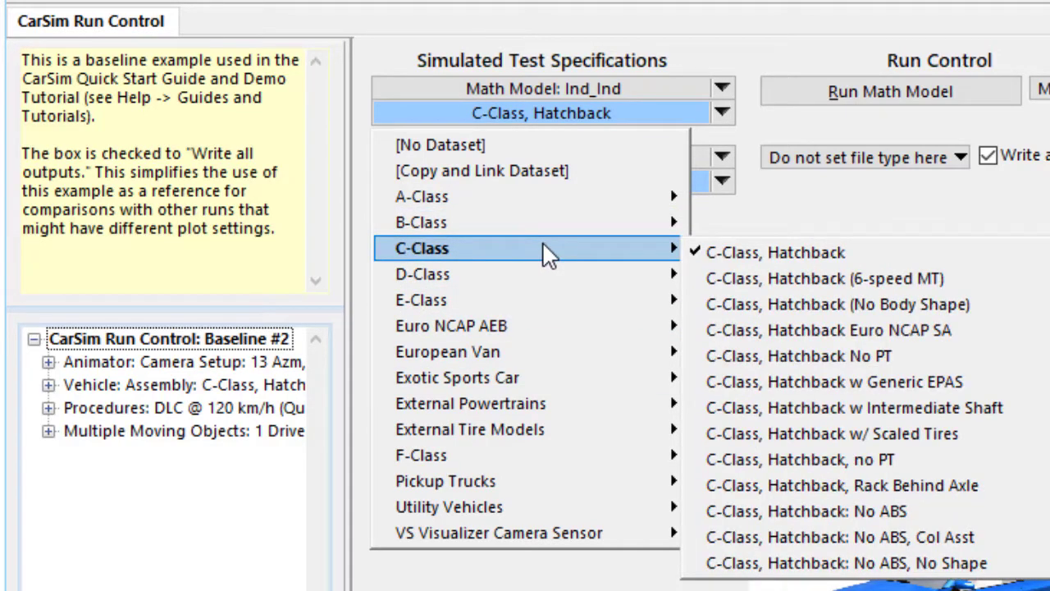
left_click(1024, 215)
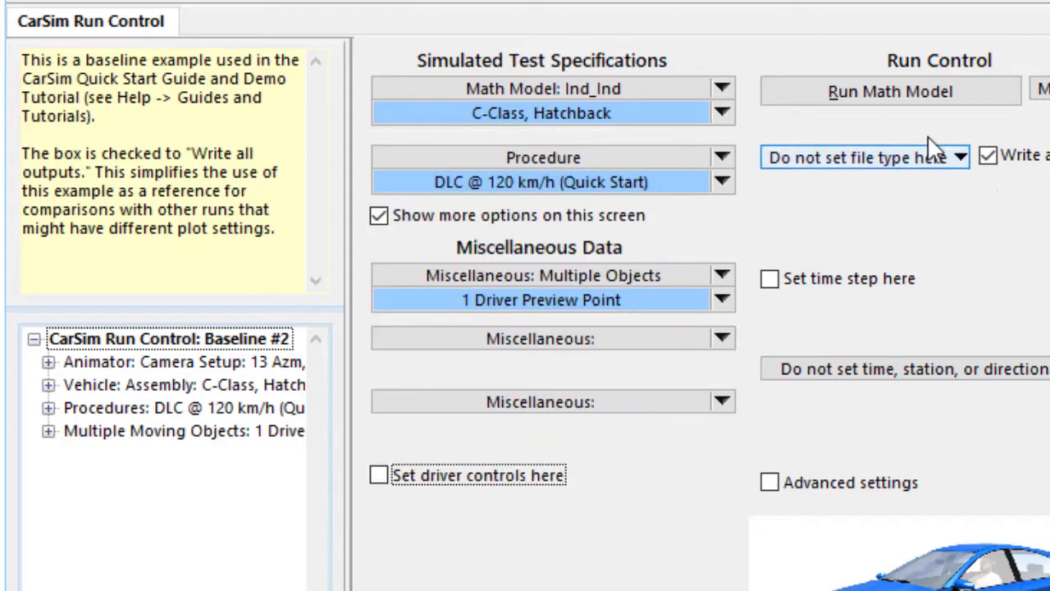
left_click(722, 114)
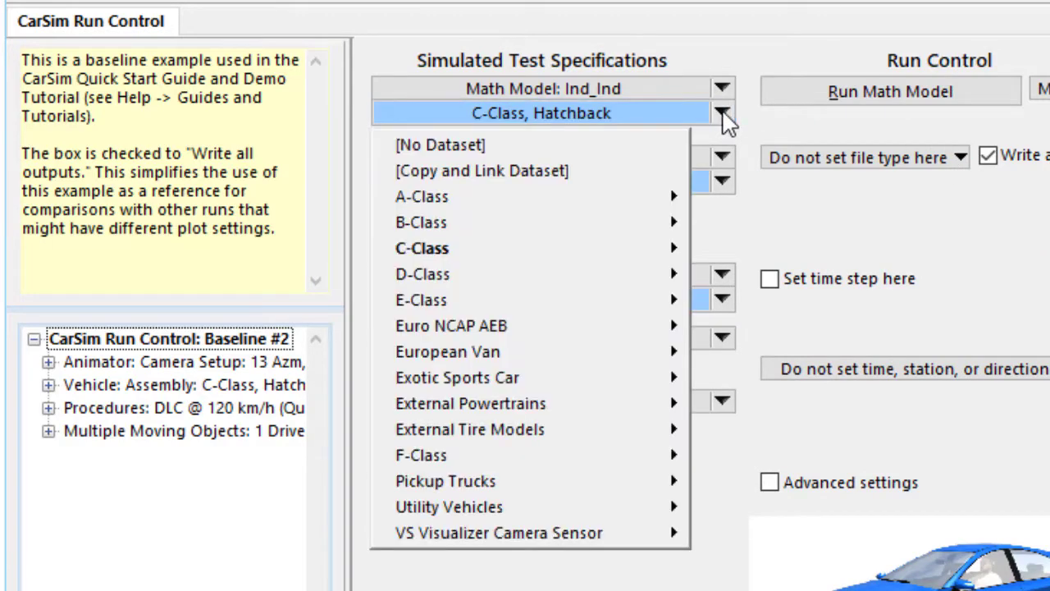
Copy and link the vehicle as 'C-Class, Hatchback #1' for Baseline #2.
left_click(638, 169)
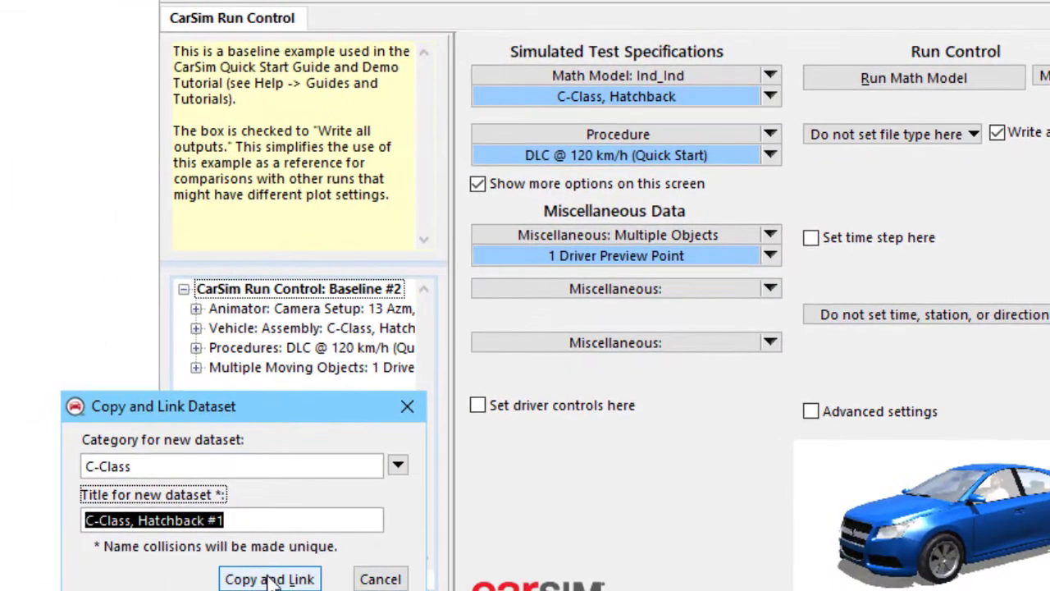
left_click(271, 579)
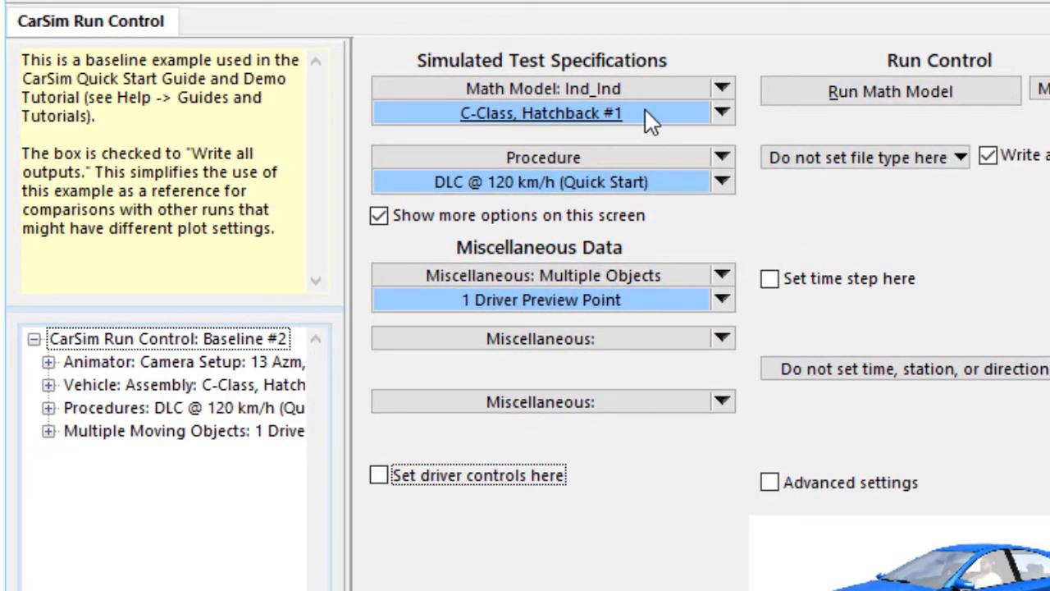
In the C-Class, Hatchback #1 assembly, link the rigid sprung mass to its own new copy.
left_click(645, 117)
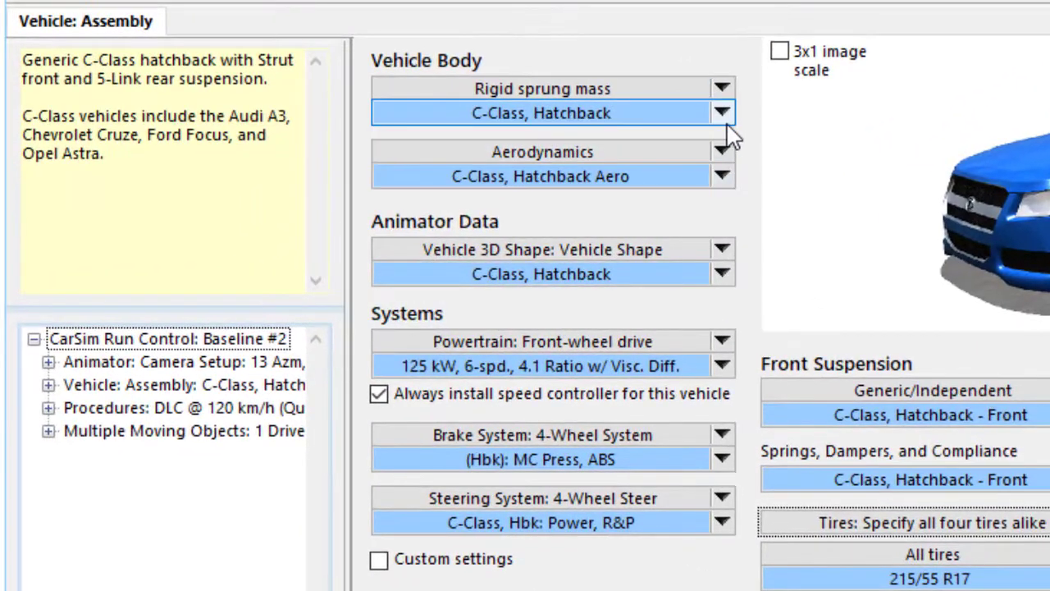
left_click(722, 90)
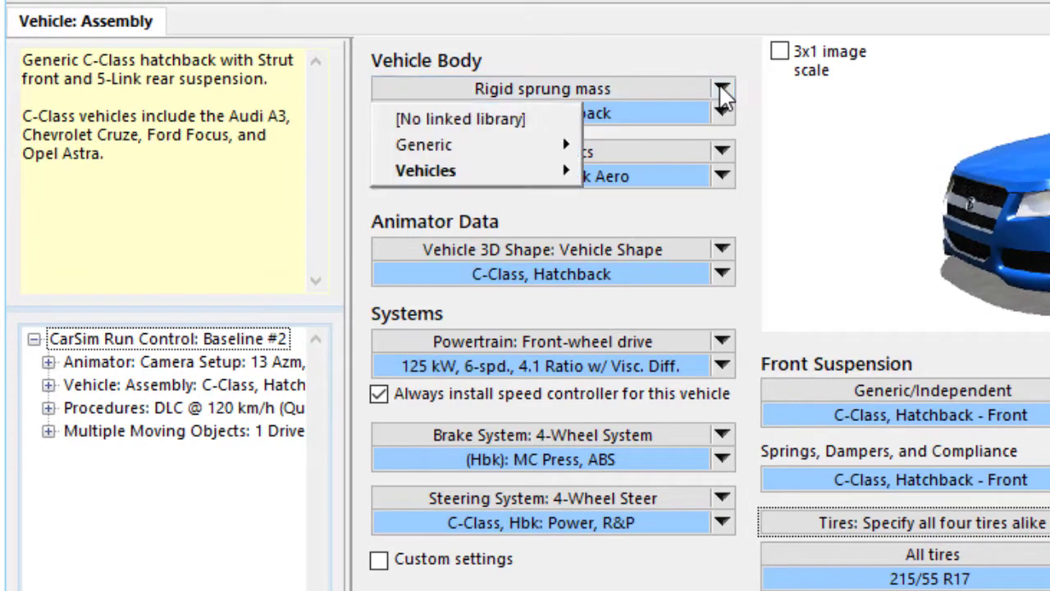
left_click(541, 64)
left_click(724, 116)
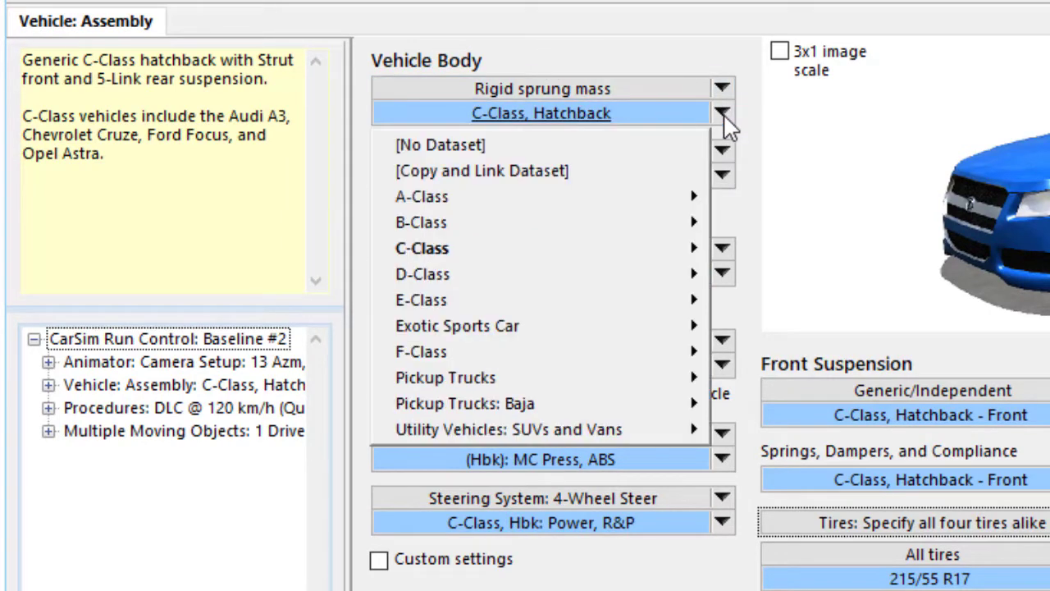
mouse_move(621, 259)
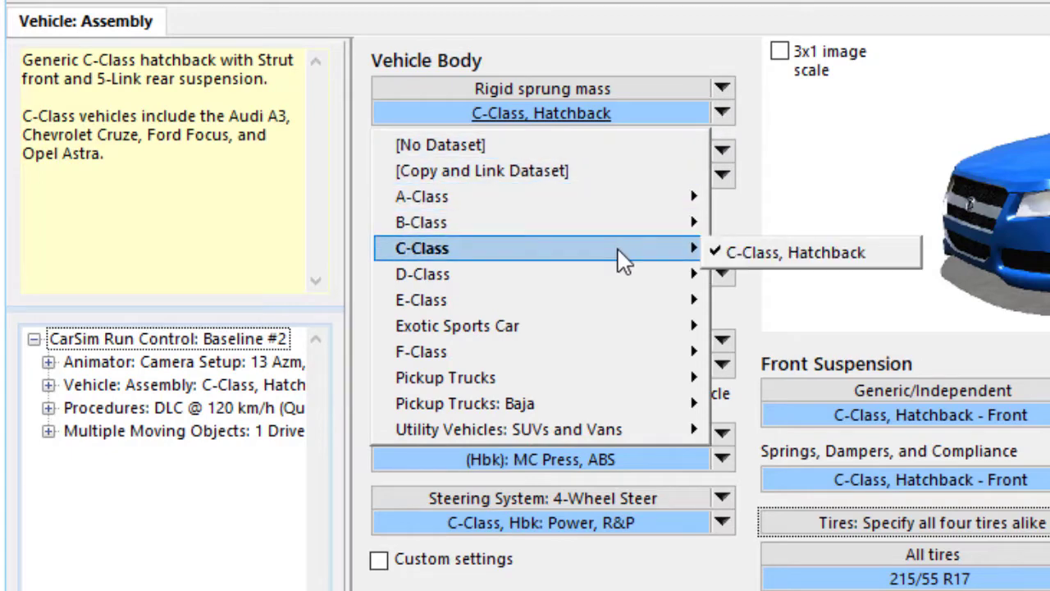
left_click(615, 174)
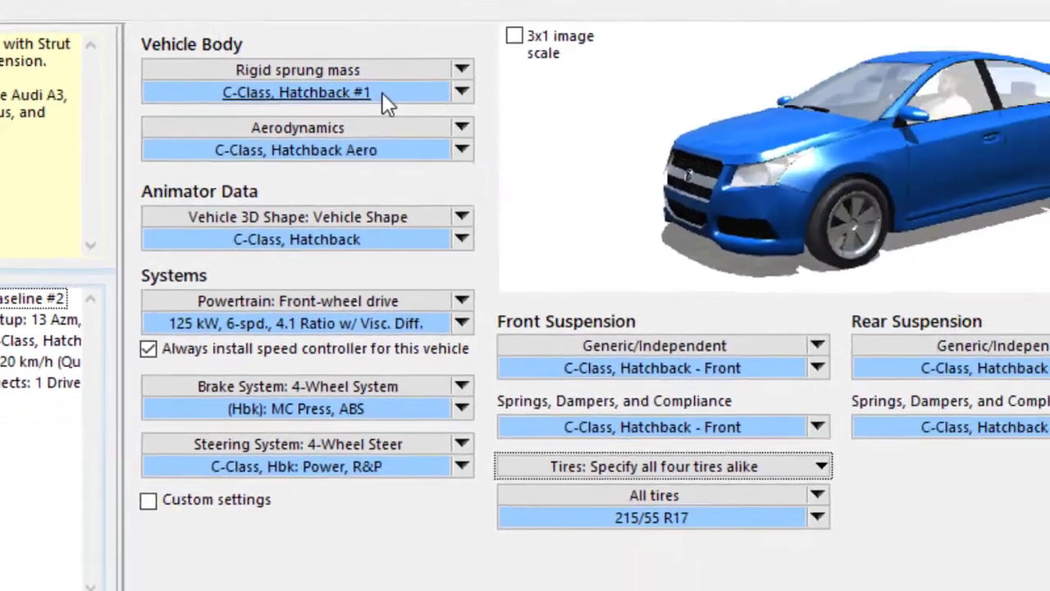
In the copied sprung mass, change rear left from 325 to 200 mm and select rear right.
left_click(628, 114)
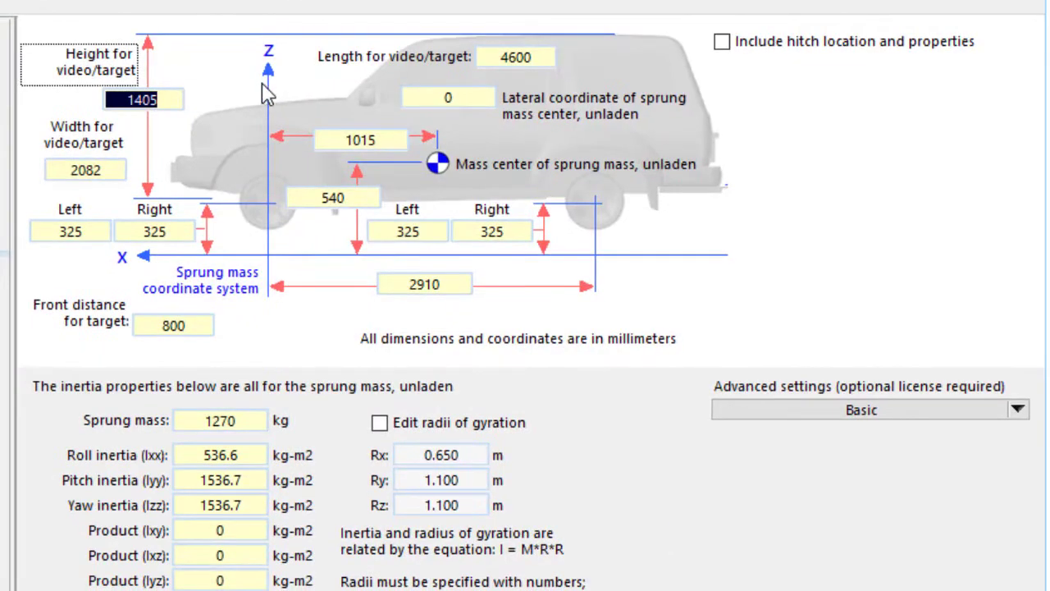
left_click(424, 97)
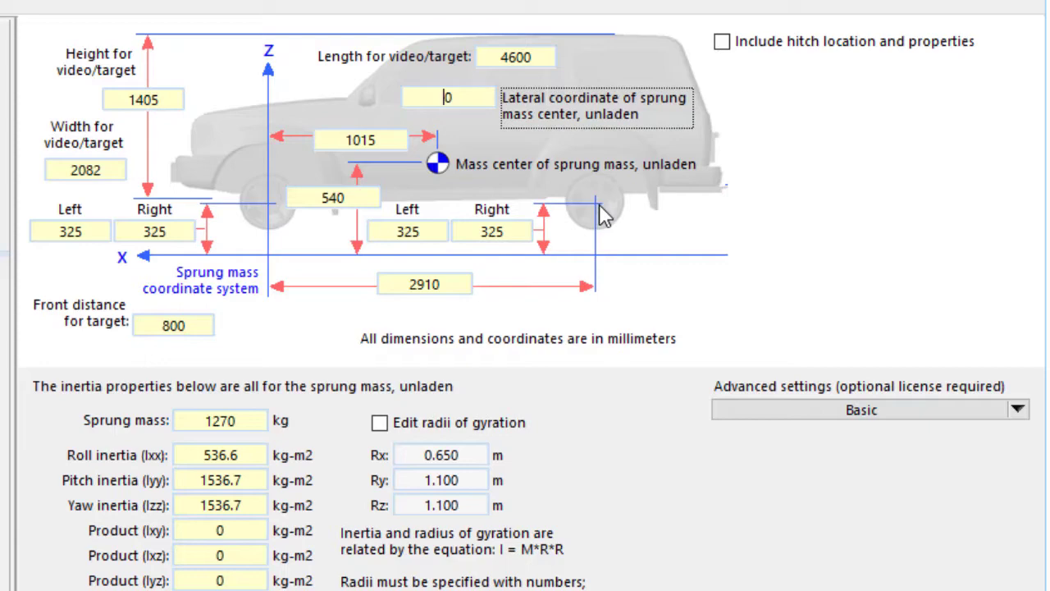
left_click(414, 231)
double_click(414, 232)
type("20")
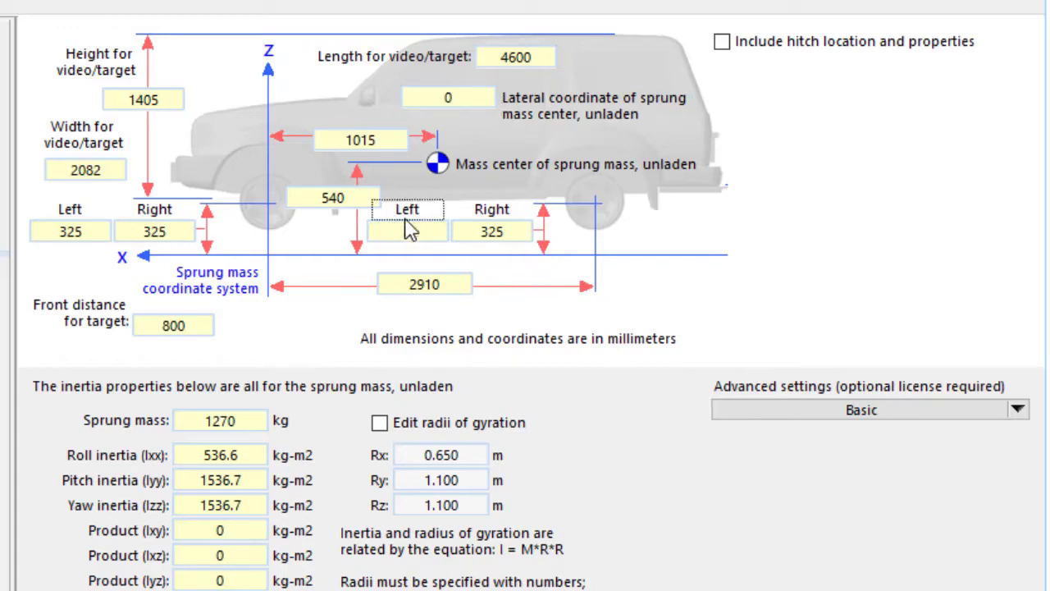
type("0")
double_click(493, 232)
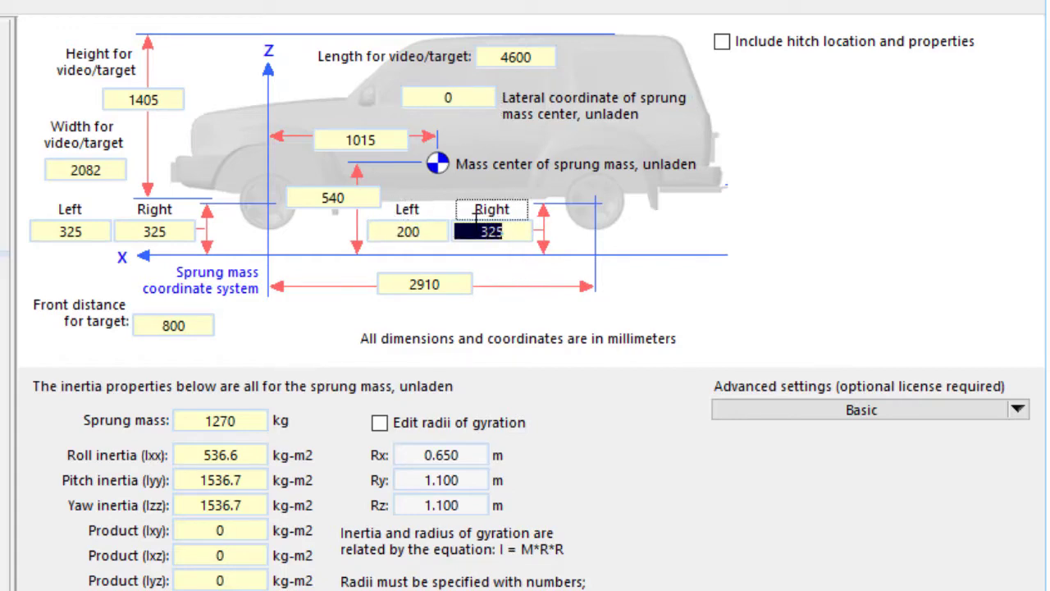
type("200")
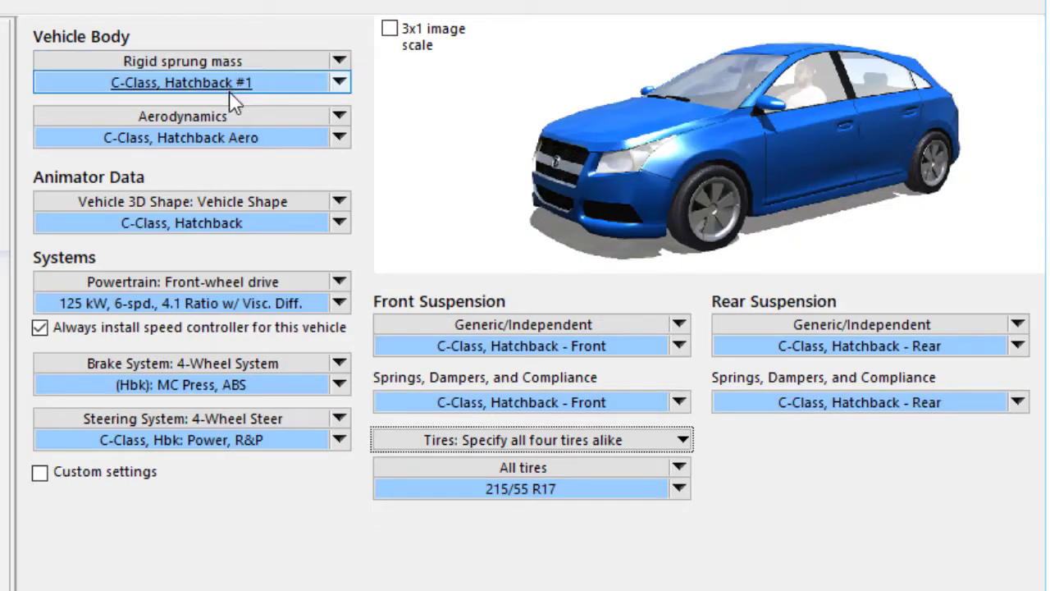
Follow the blue C-Class, Hatchback #1 link under Rigid sprung mass to its dataset page.
left_click(276, 83)
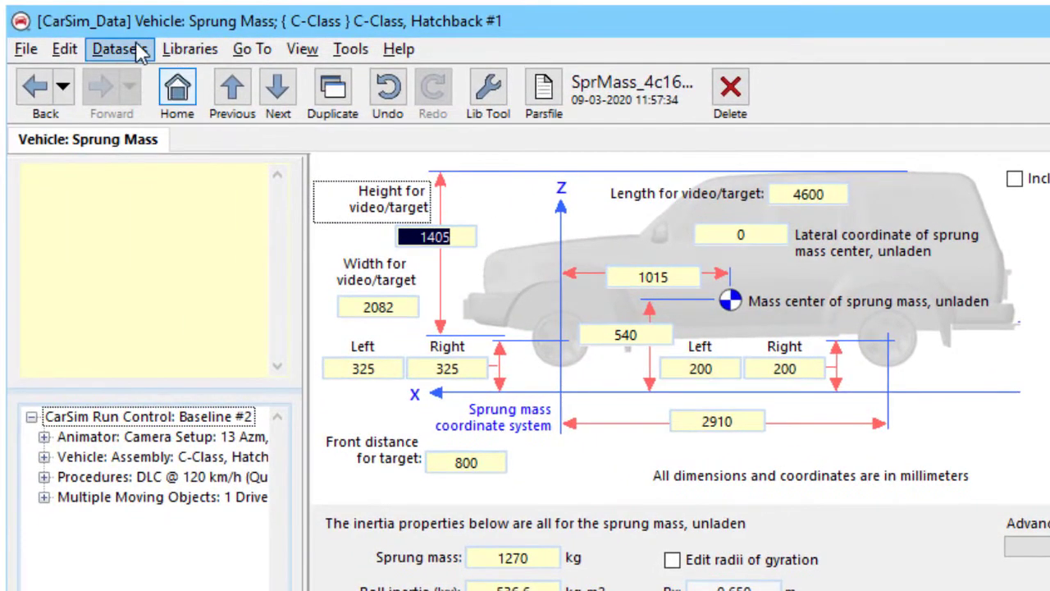
Retitle the sprung mass dataset from 'C-Class, Hatchback #1' to 'C-Class, Hatchback, Raised Rear'.
left_click(65, 49)
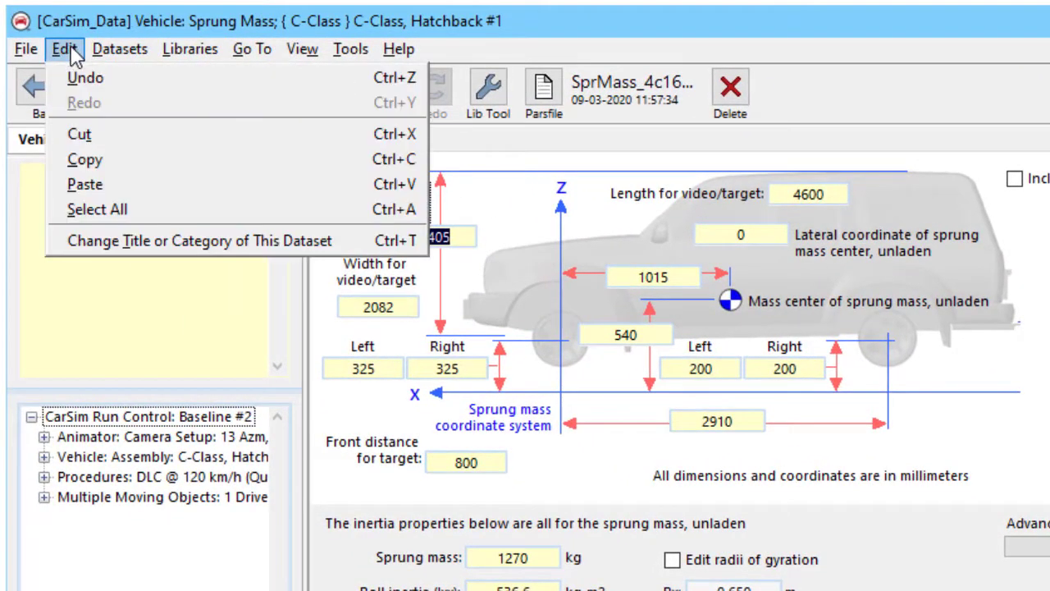
left_click(113, 243)
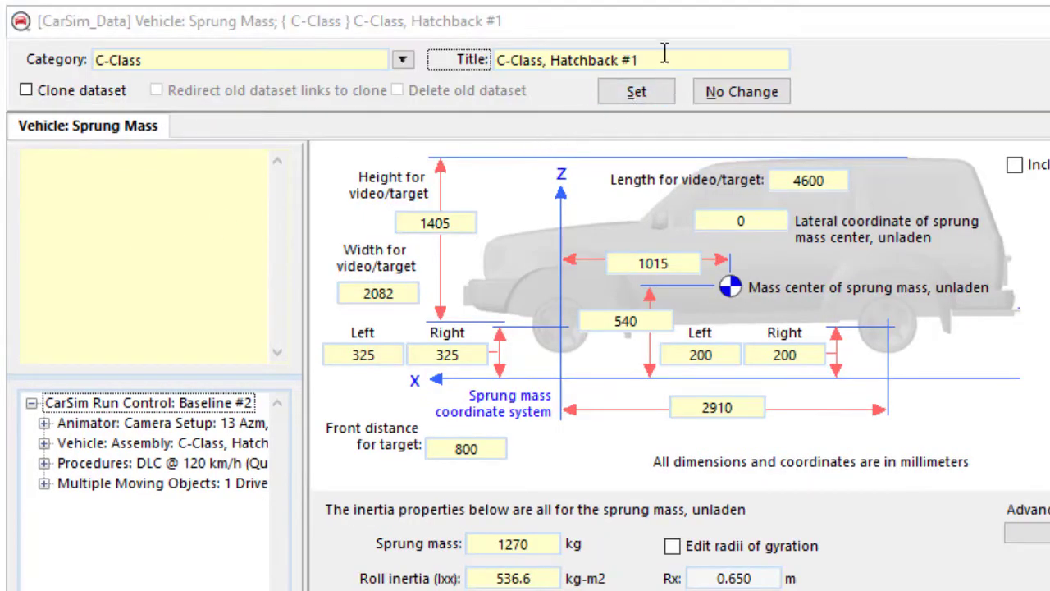
left_click_drag(638, 60, 620, 60)
type(", Raised Rear")
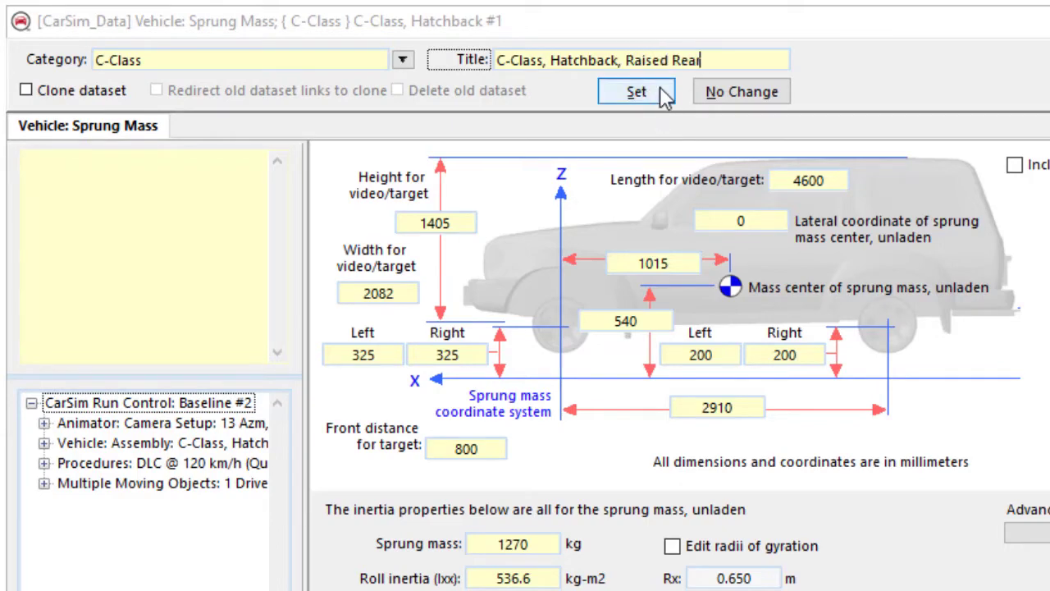
left_click(662, 92)
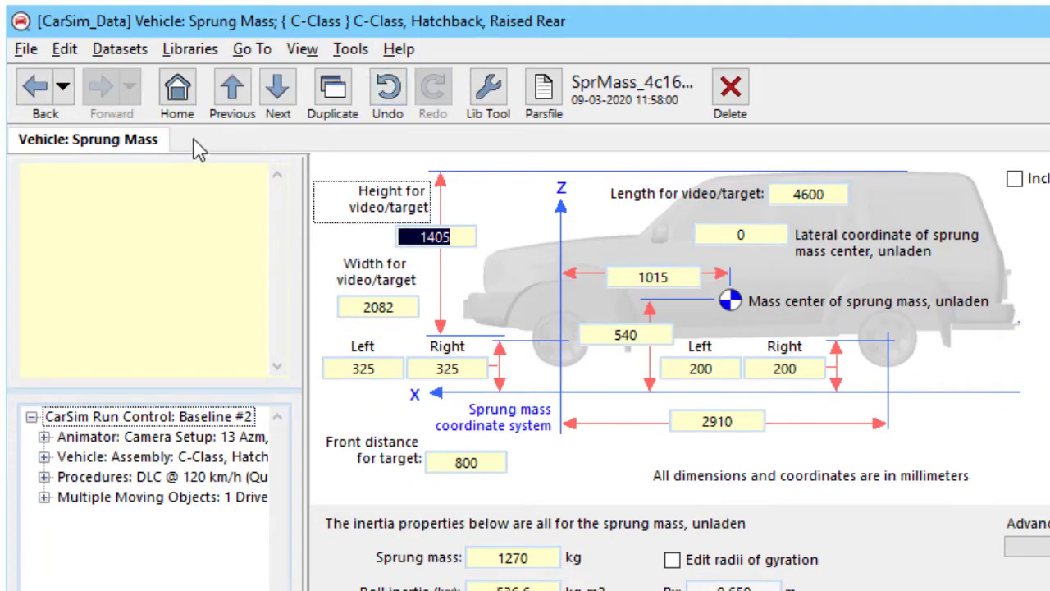
Pin the Vehicle: Sprung Mass tab and return to the C-Class, Hatchback #1 assembly.
right_click(117, 153)
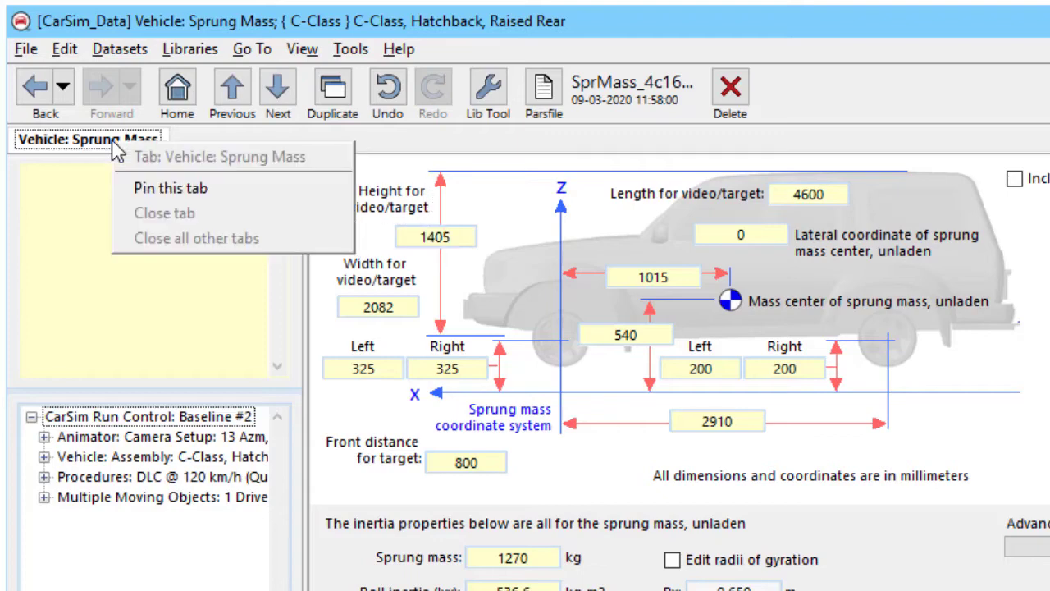
left_click(144, 193)
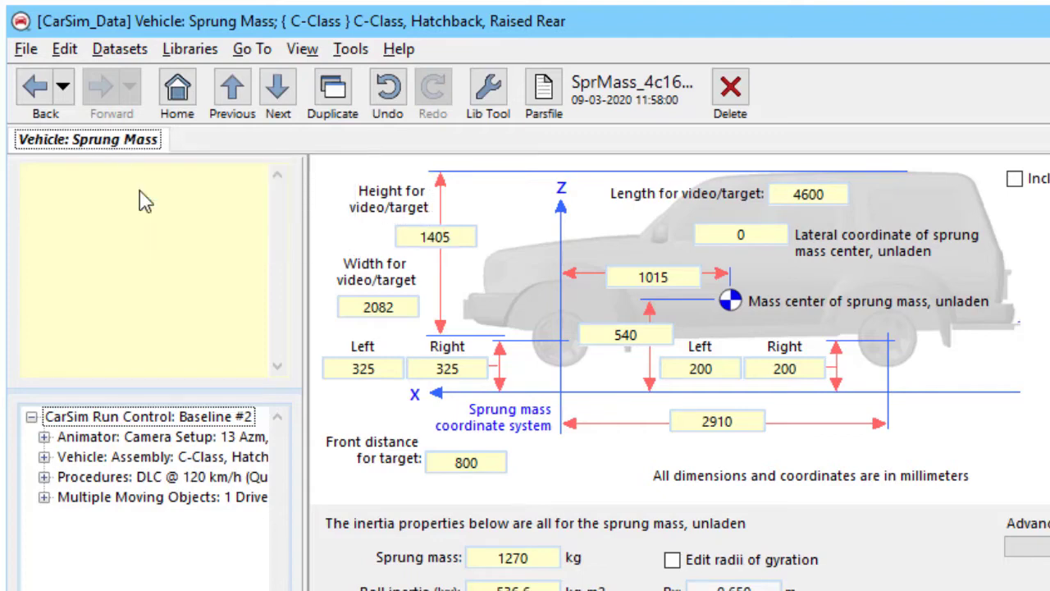
left_click(36, 87)
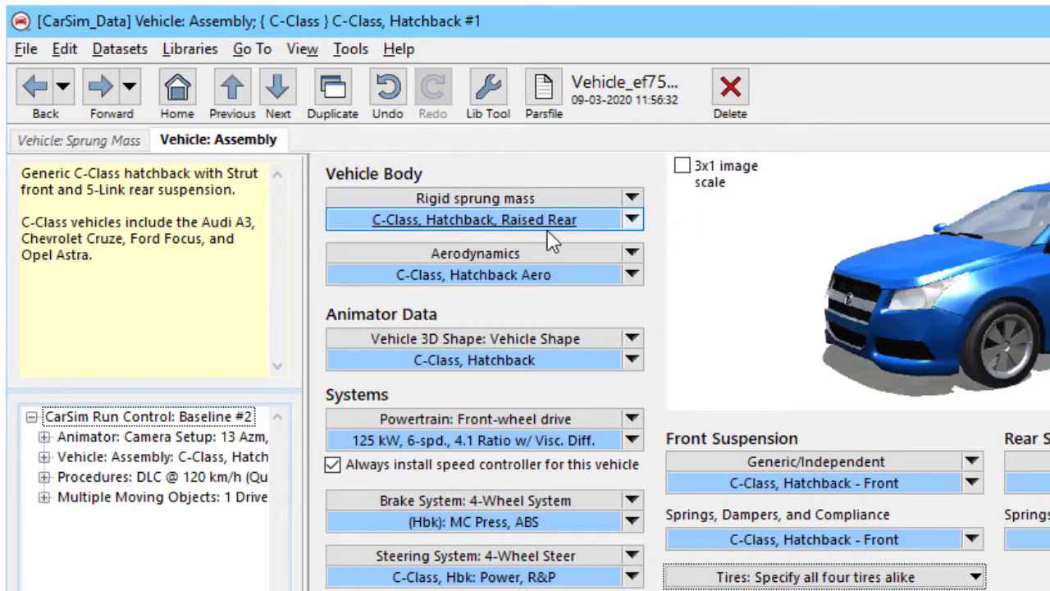
Back on Baseline #2 Run Control, run the math model and view its video.
left_click(38, 85)
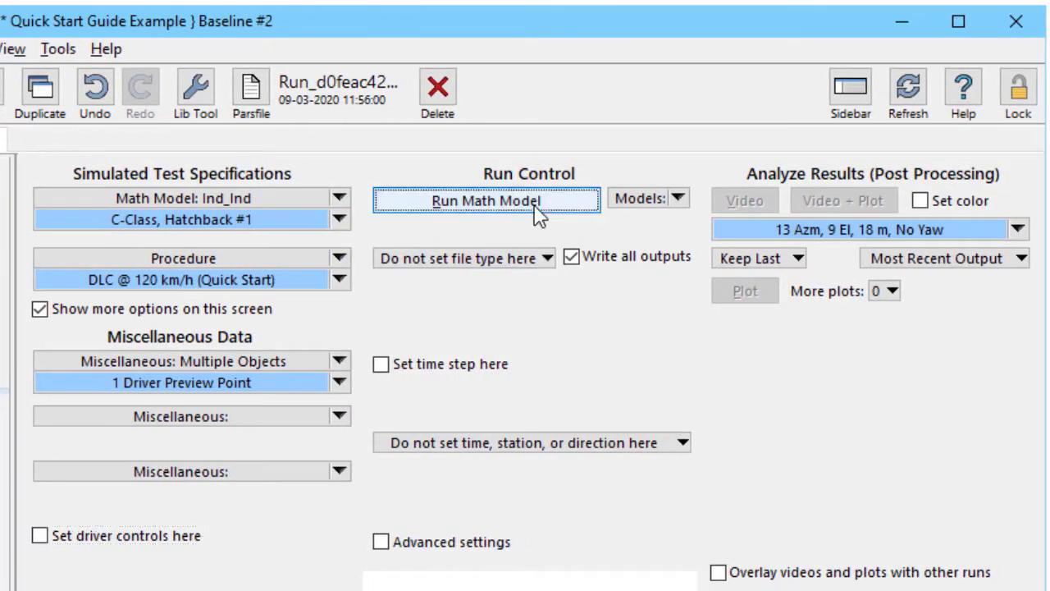
left_click(538, 215)
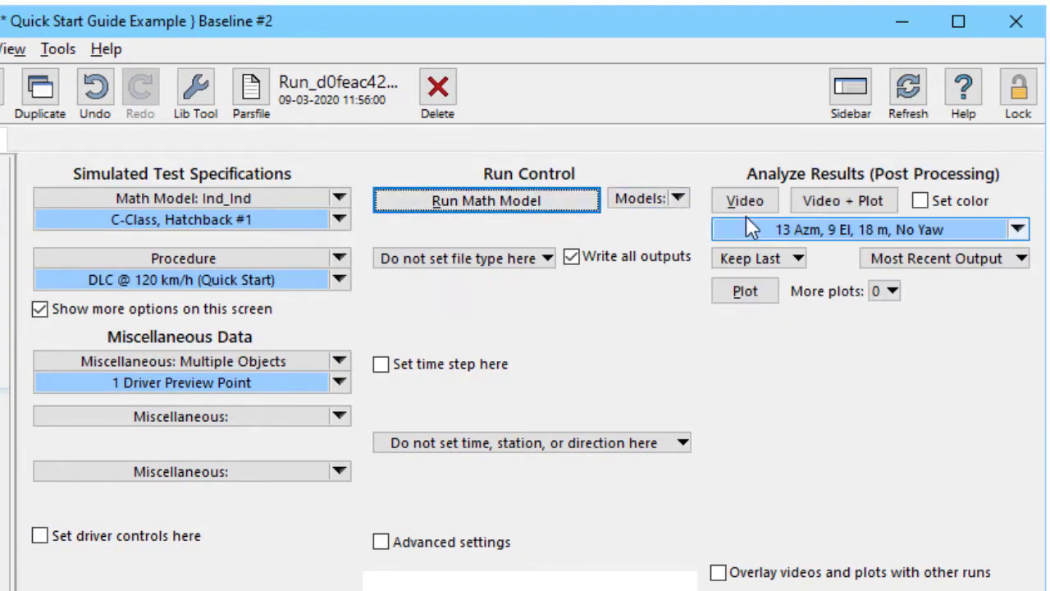
left_click(748, 201)
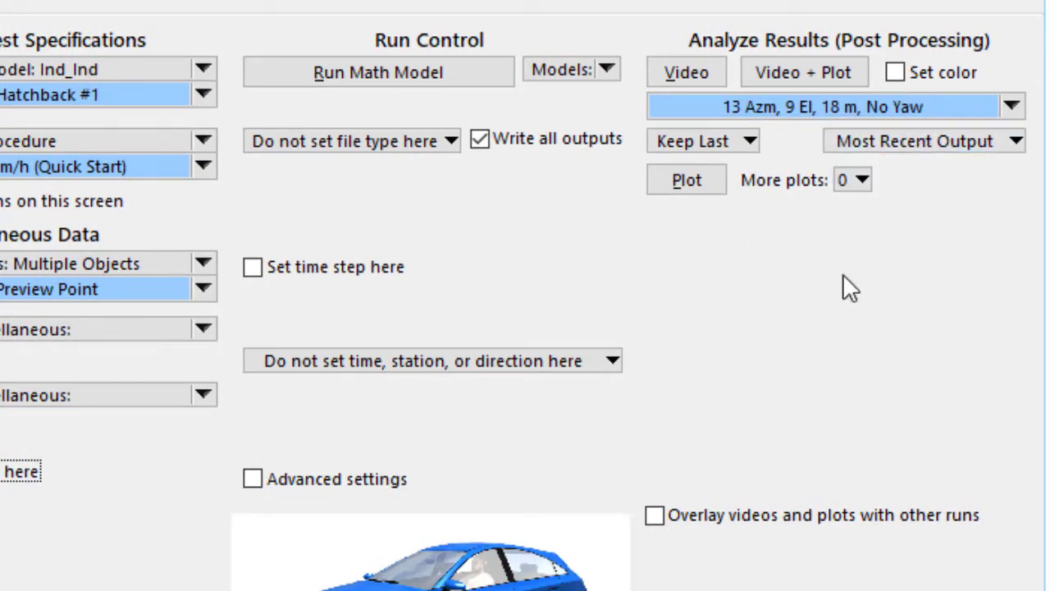
Enable overlaying and choose Quick Start Guide Example > Baseline as the overlay run.
left_click(692, 514)
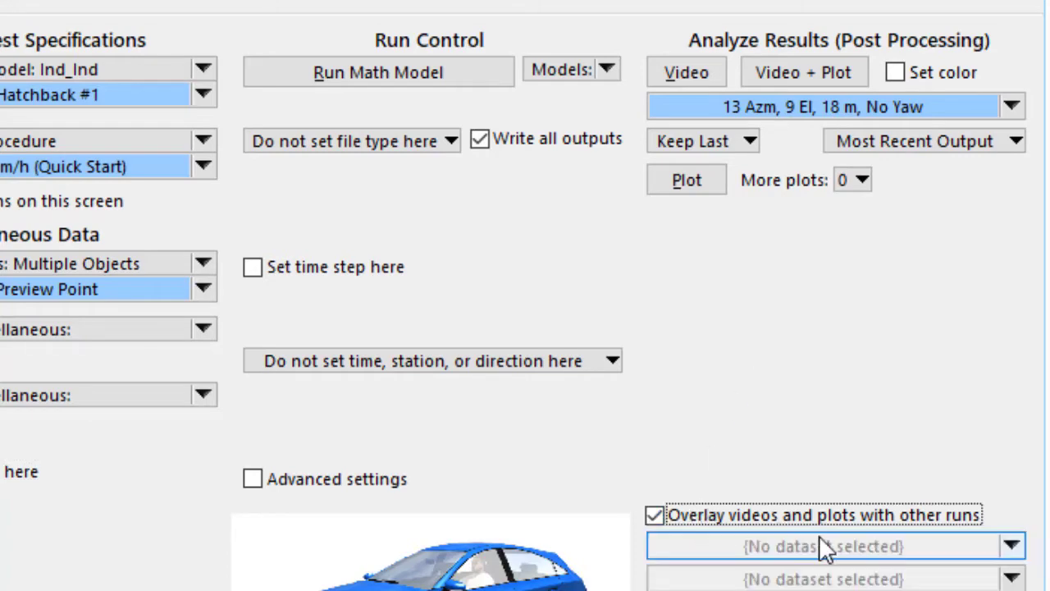
left_click(1012, 546)
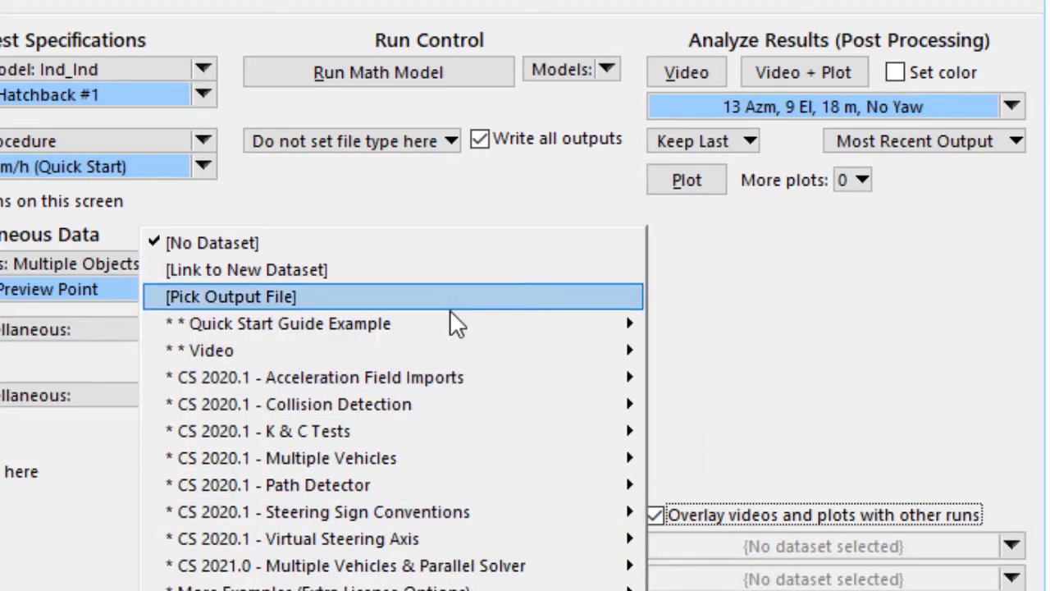
mouse_move(450, 340)
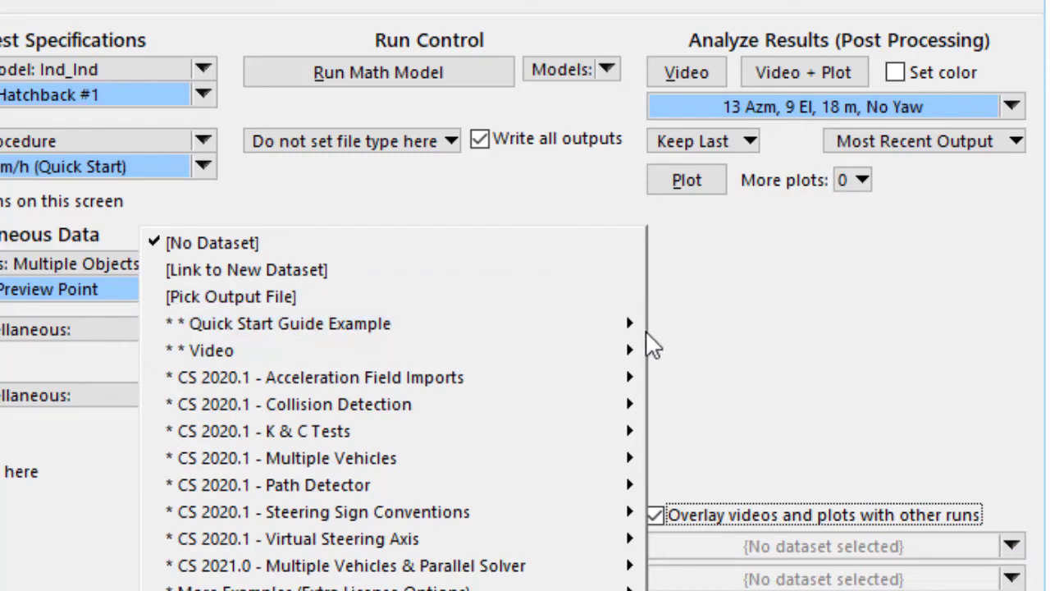
mouse_move(637, 324)
left_click(677, 327)
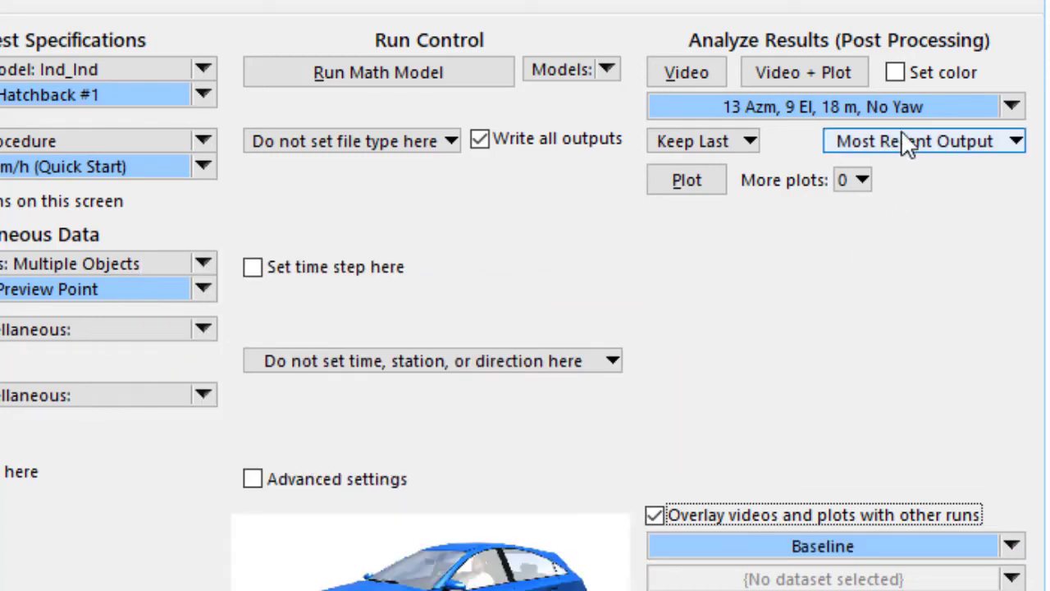
Set this run's car colour to yellow and launch Video + Plot.
left_click(902, 71)
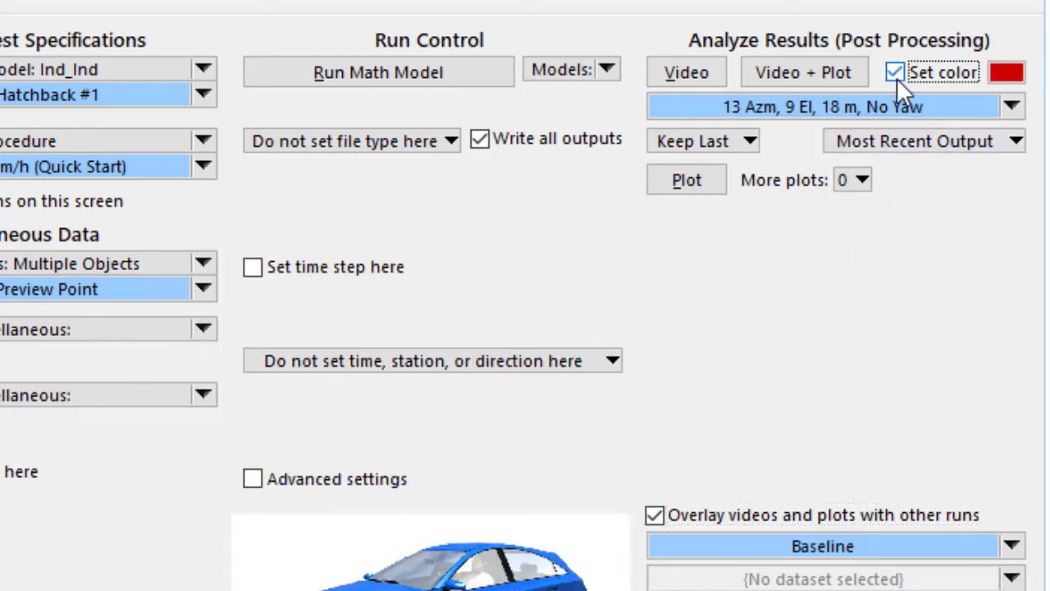
left_click(998, 76)
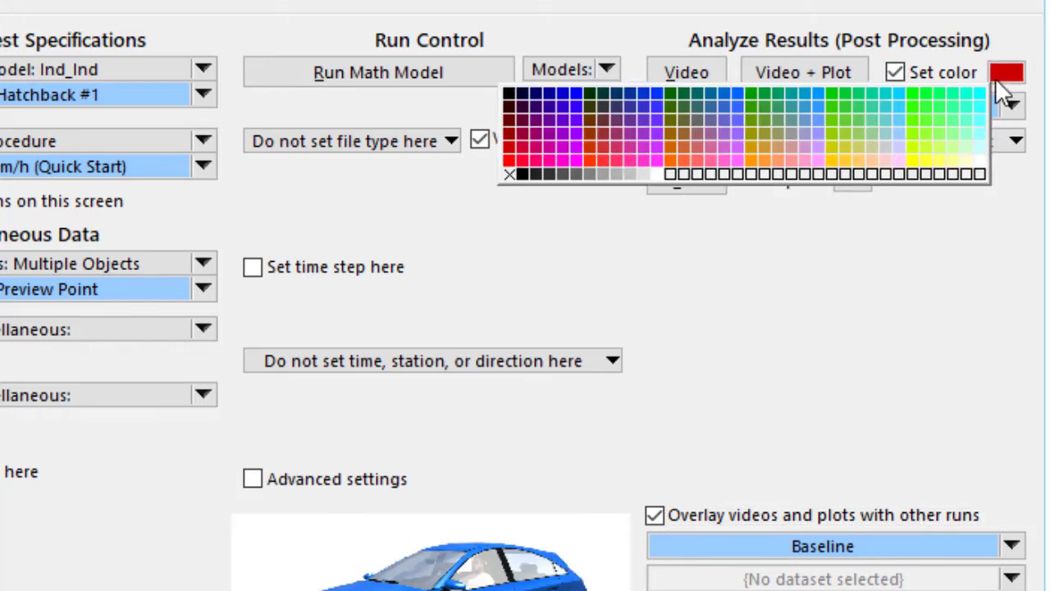
left_click(910, 161)
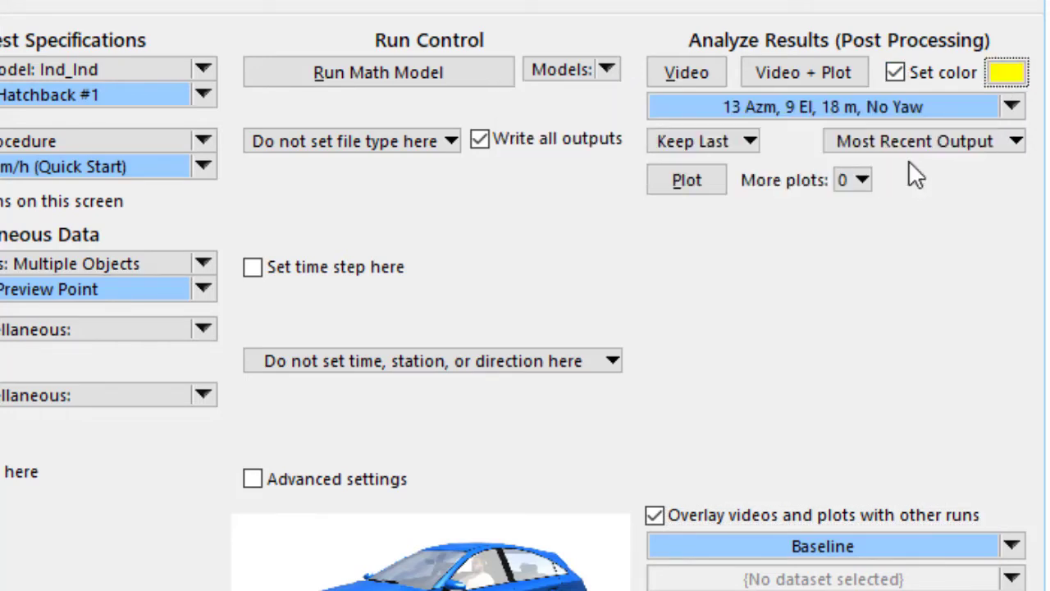
left_click(783, 72)
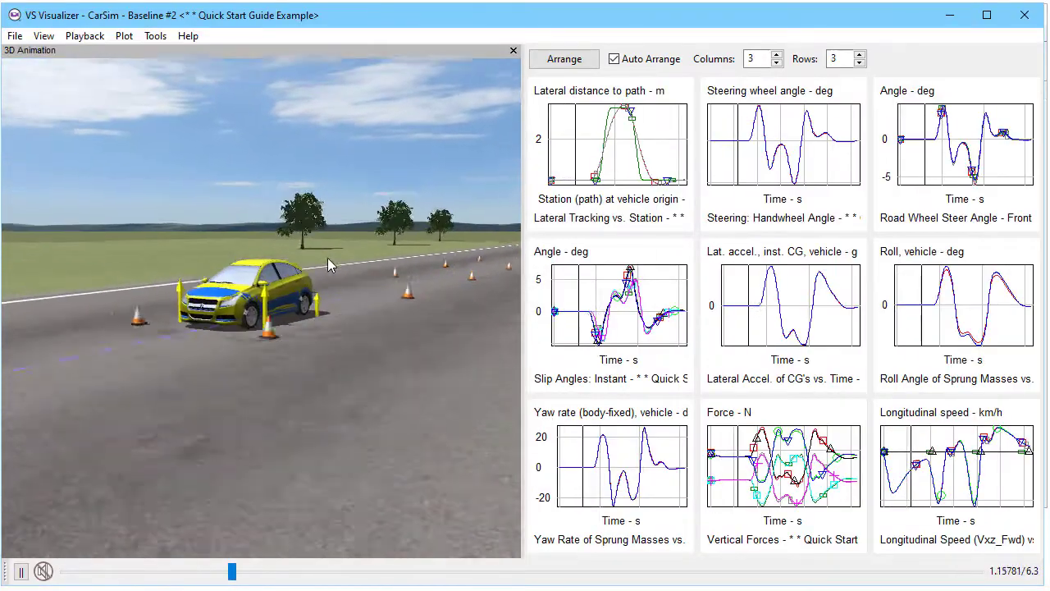
Orbit the 3D view to a side view of the car and enlarge the steering wheel angle plot.
left_click_drag(263, 254, 101, 271)
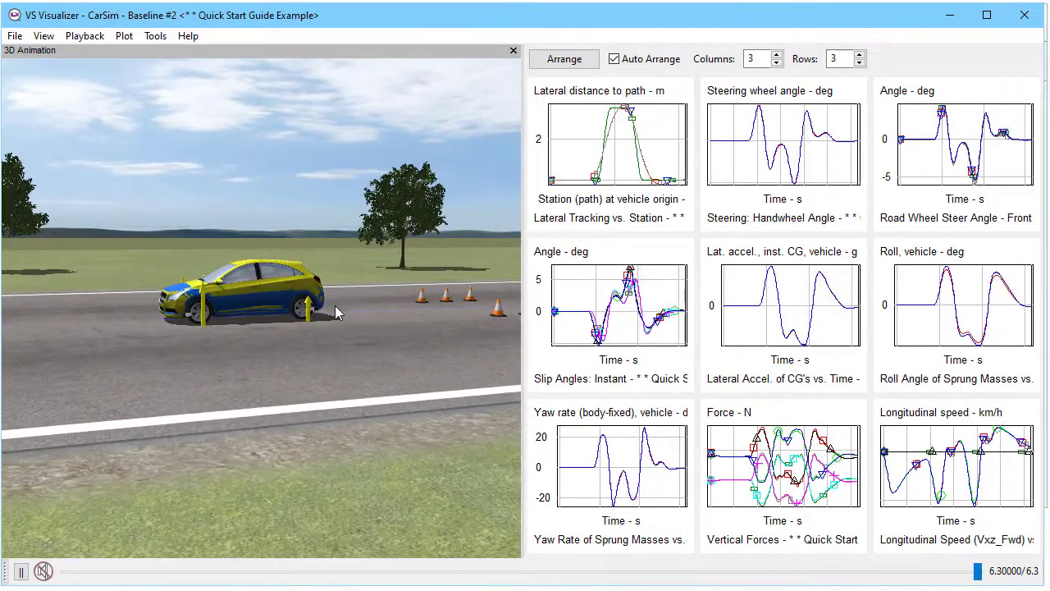
left_click_drag(339, 305, 441, 247)
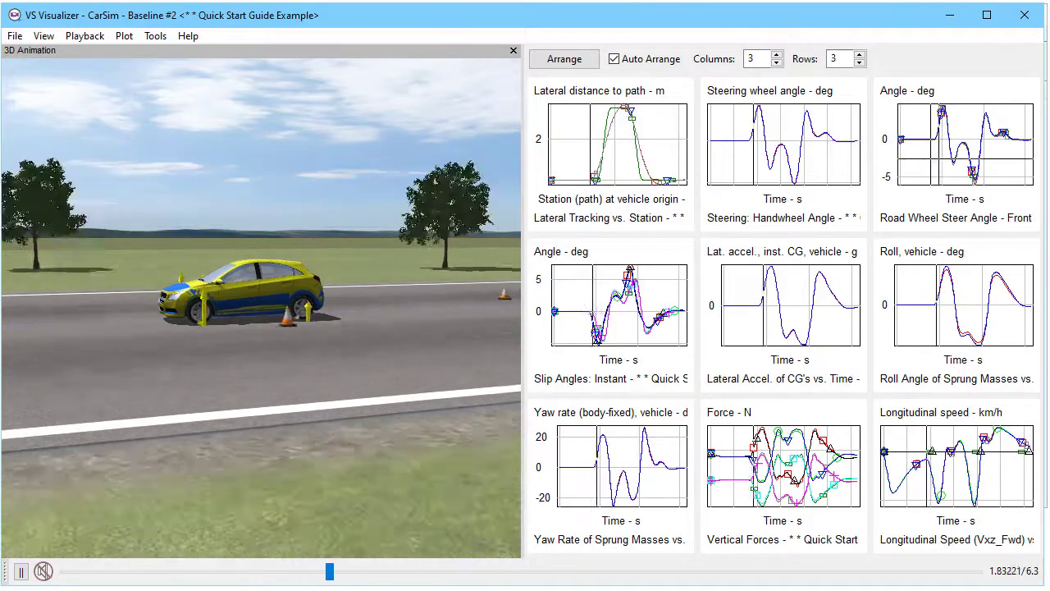
double_click(784, 144)
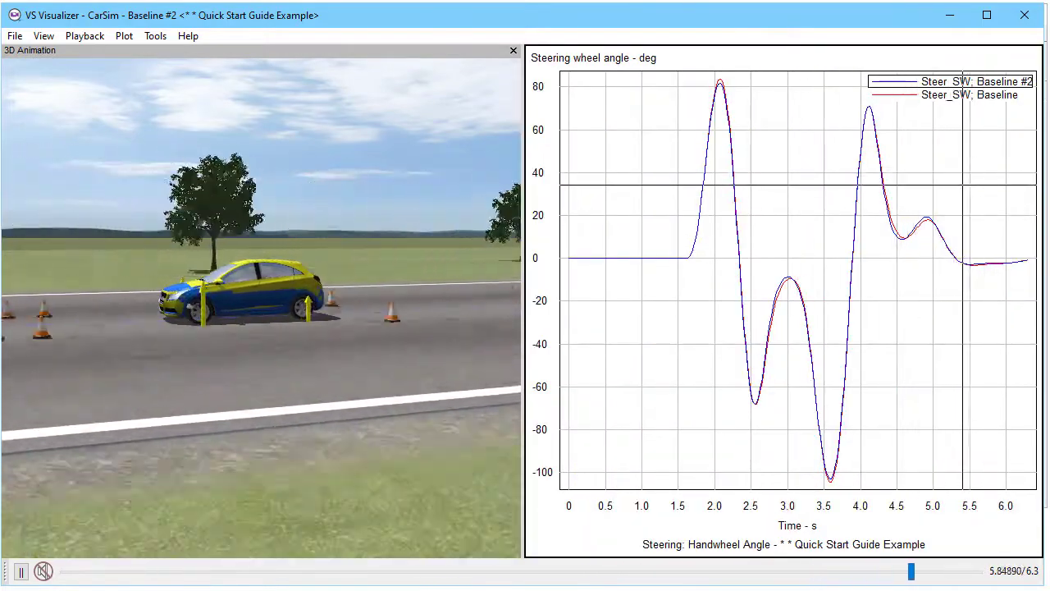
Show the Roll Angle plot at about 2.33 s, then return to CarSim.
scroll(970, 194, "down", 1)
scroll(967, 226, "down", 1)
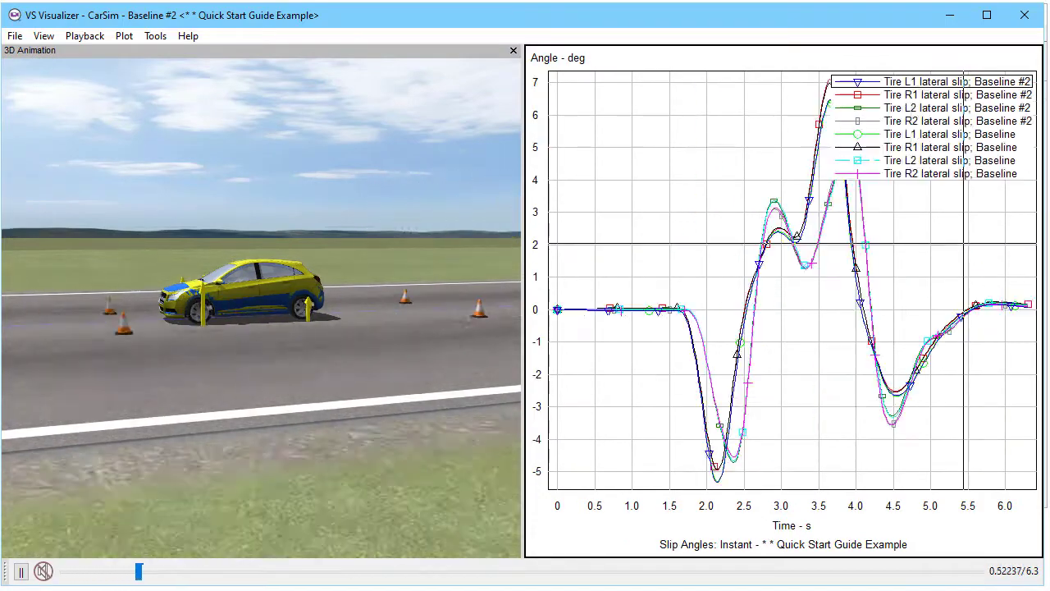
scroll(966, 226, "down", 1)
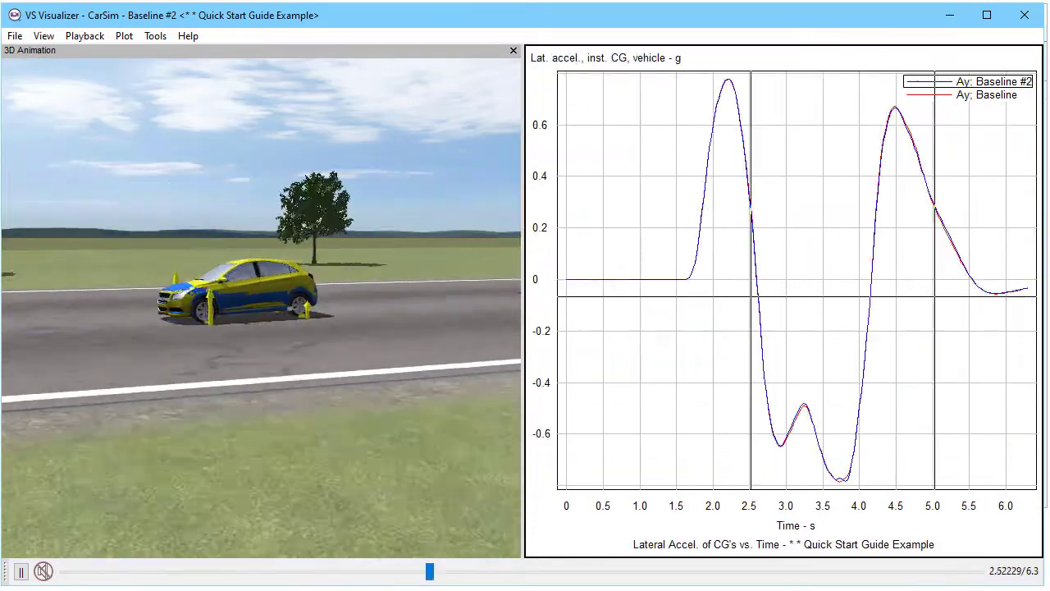
scroll(967, 225, "down", 1)
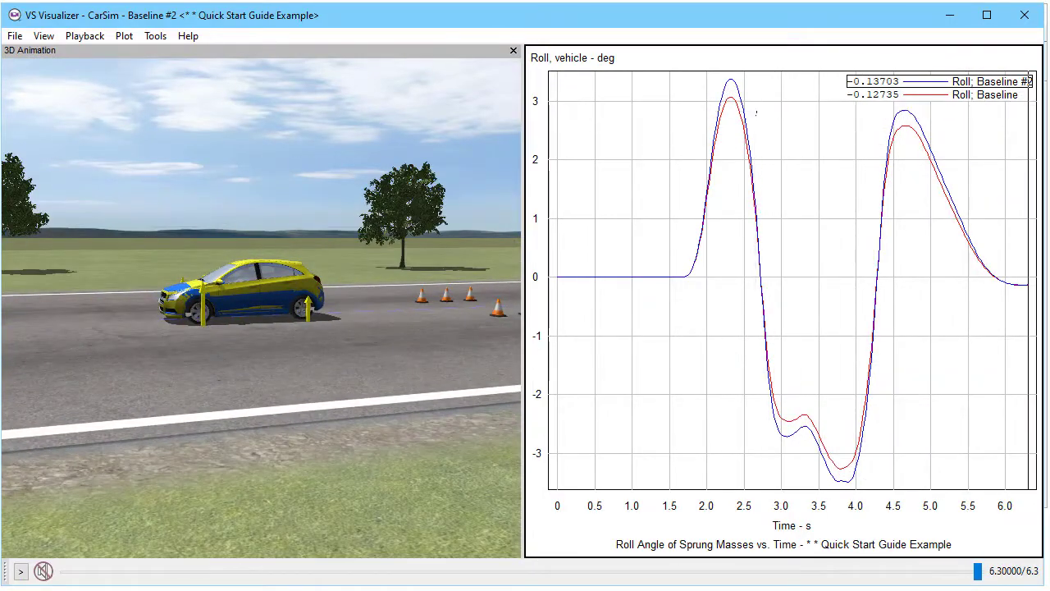
left_click(401, 571)
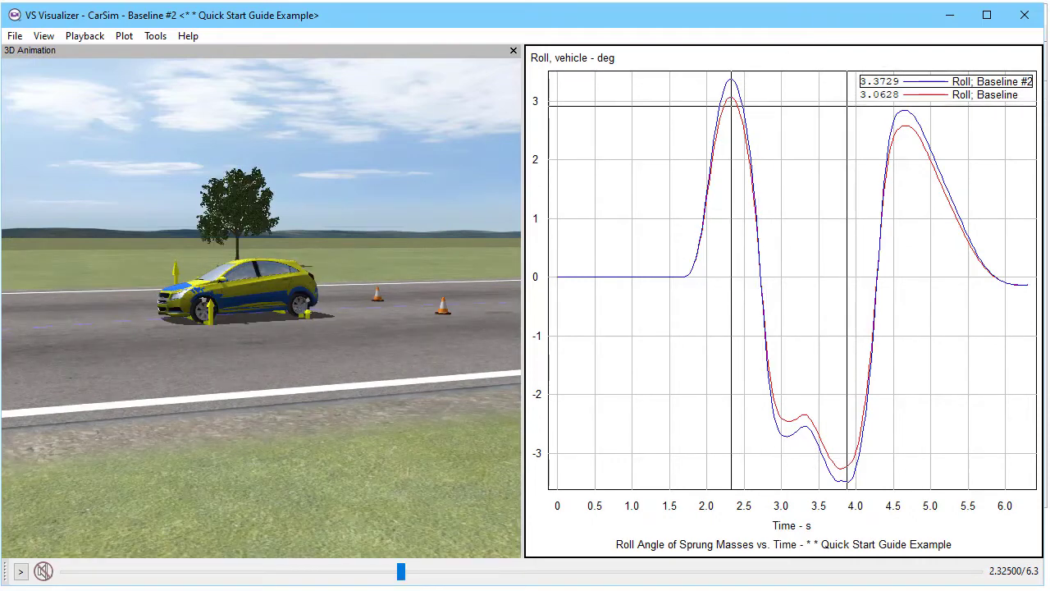
key("alt+Tab")
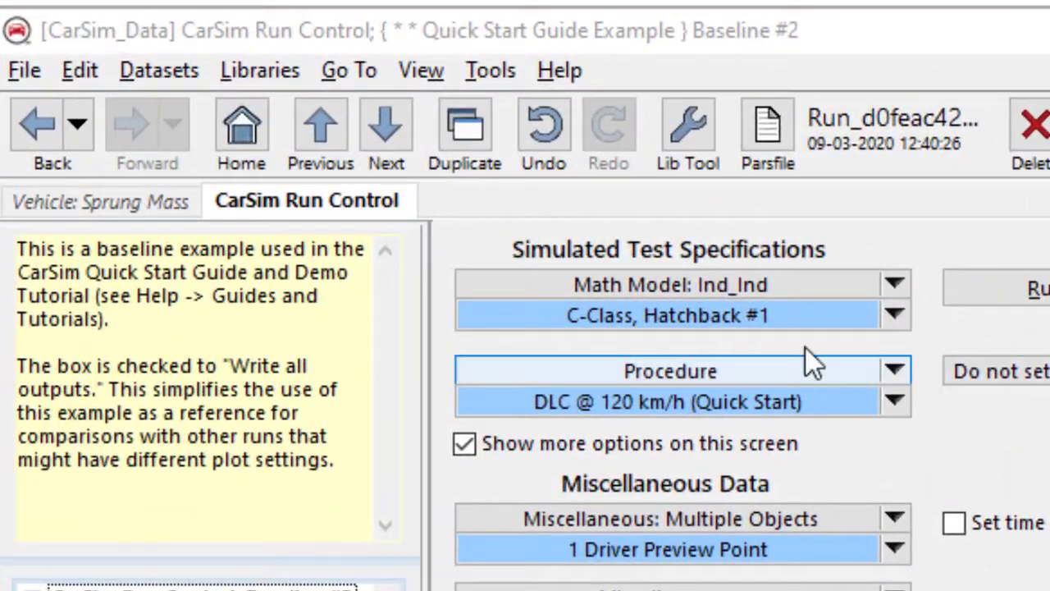
In the Raised Rear sprung mass settings, replace the left and right 325 mm values with 100 mm.
left_click(509, 341)
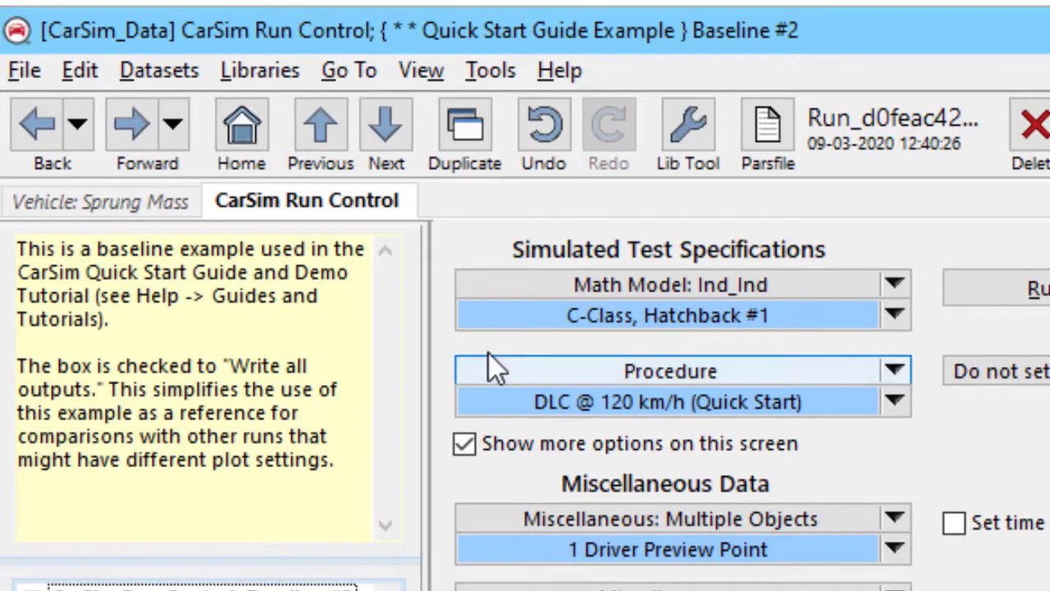
left_click(110, 204)
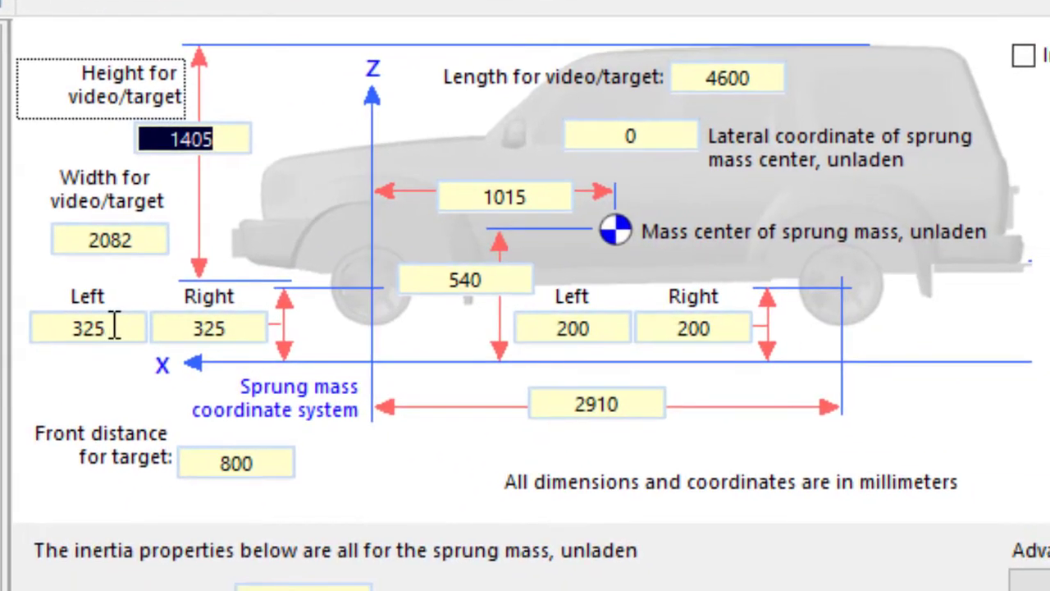
left_click_drag(115, 327, 82, 316)
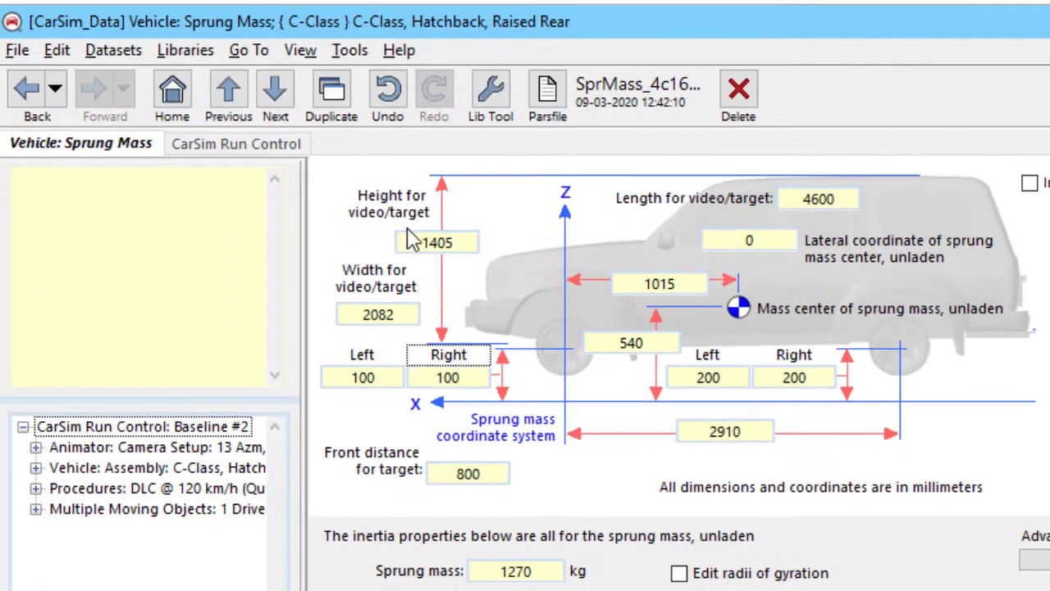
Rerun the Baseline #2 math model from Run Control and return to VS Visualizer's File menu.
left_click(175, 92)
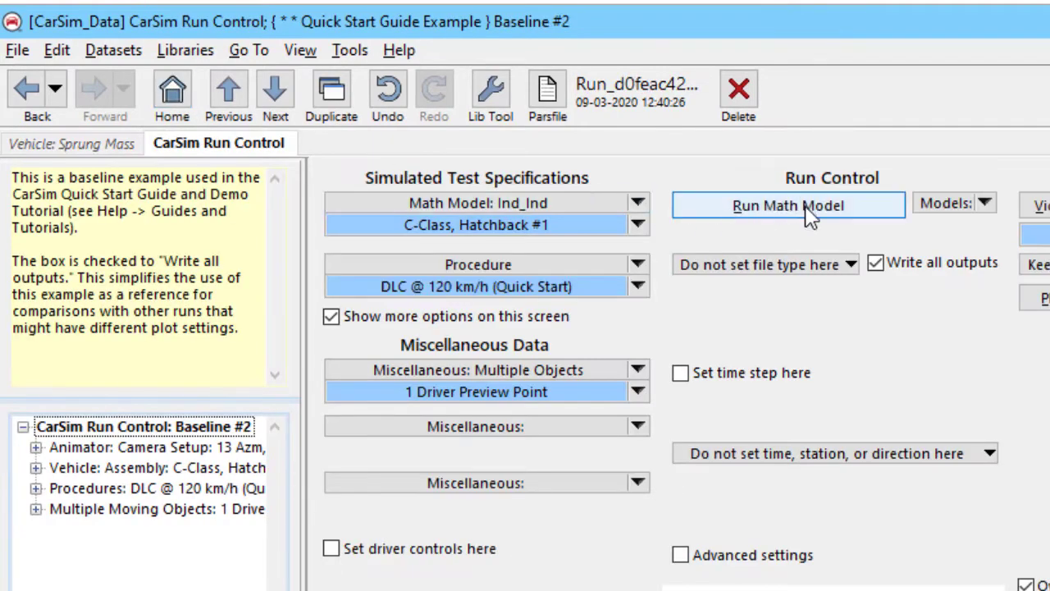
left_click(811, 215)
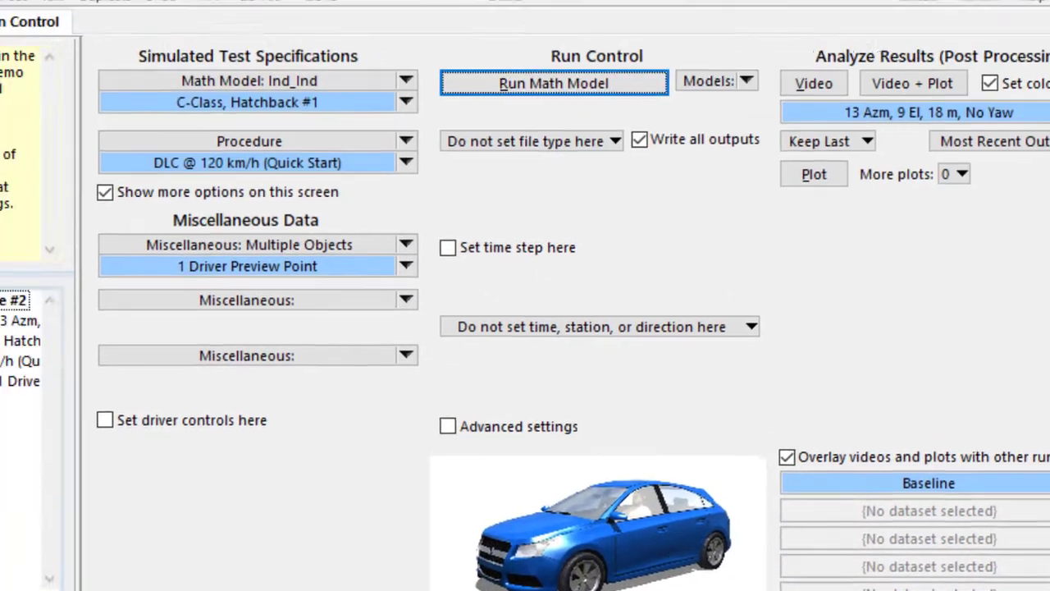
left_click(842, 67)
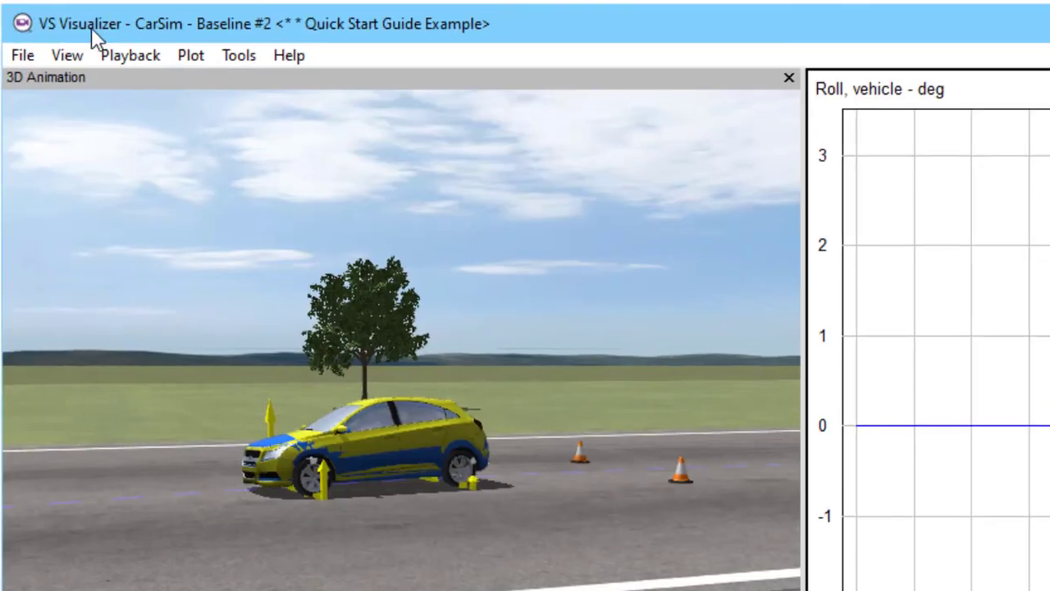
left_click(22, 56)
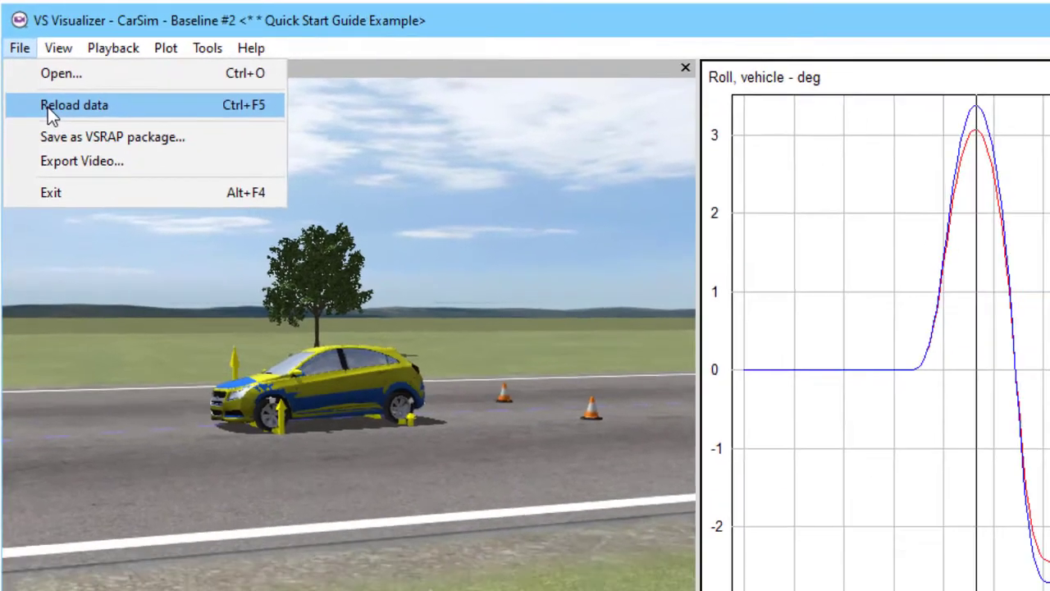
Reload the results, replay the animation, and jump to about 4.7 s to show the 4.23° roll peak.
left_click(58, 125)
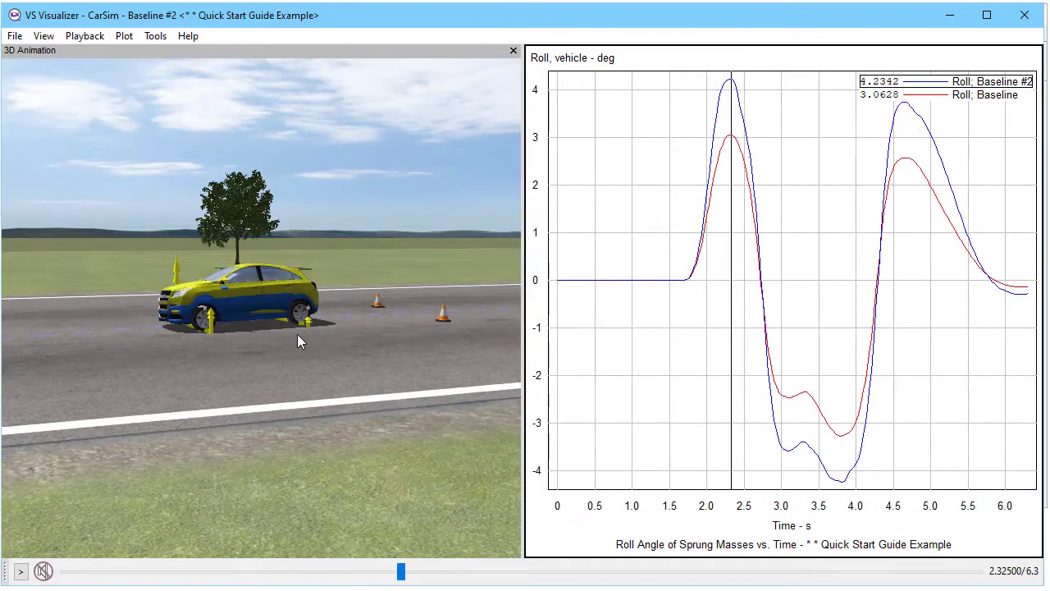
key("space")
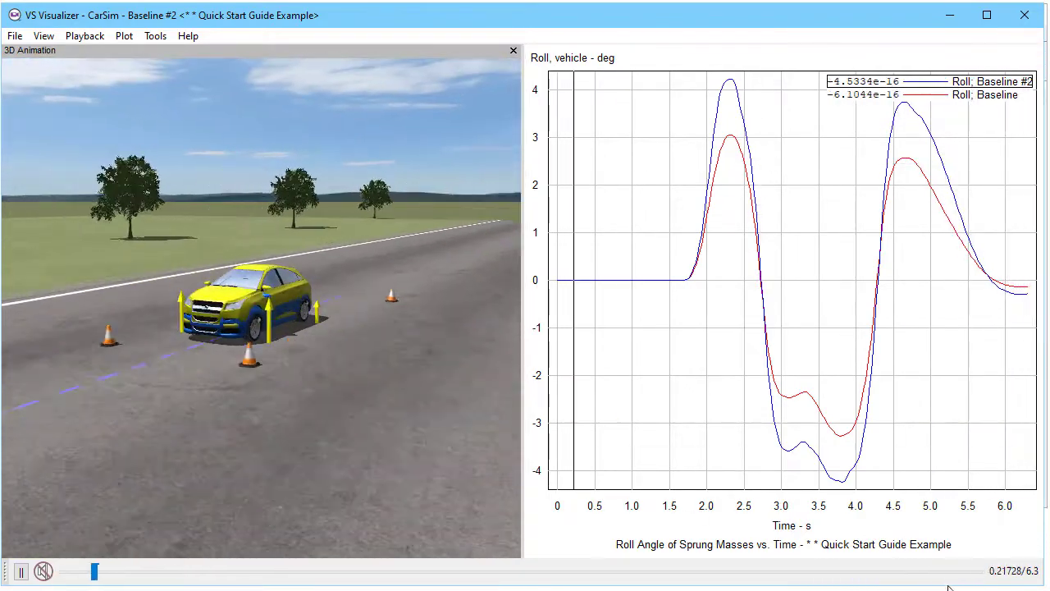
left_click(722, 572)
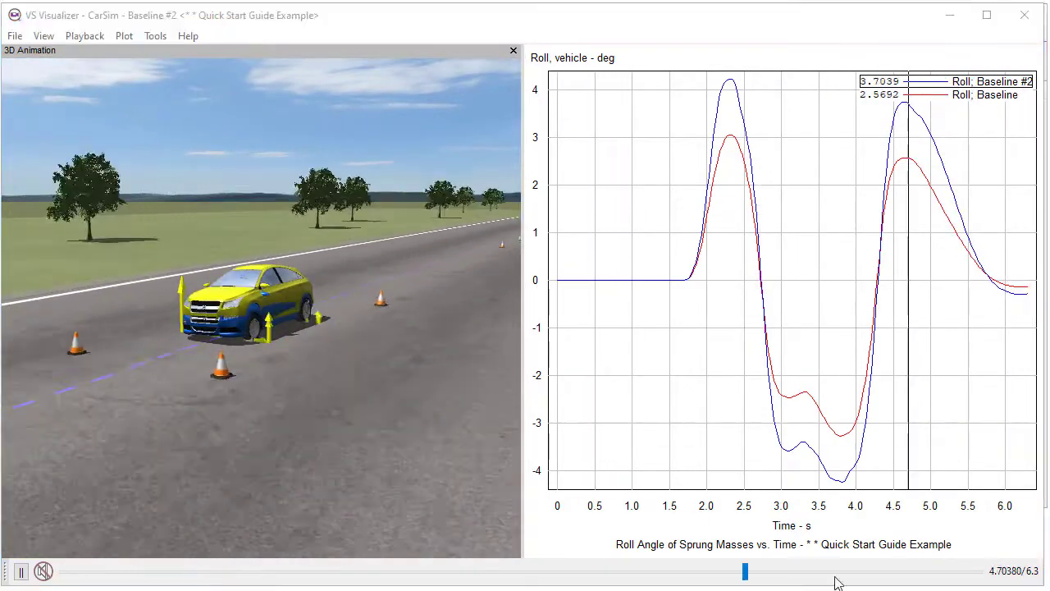